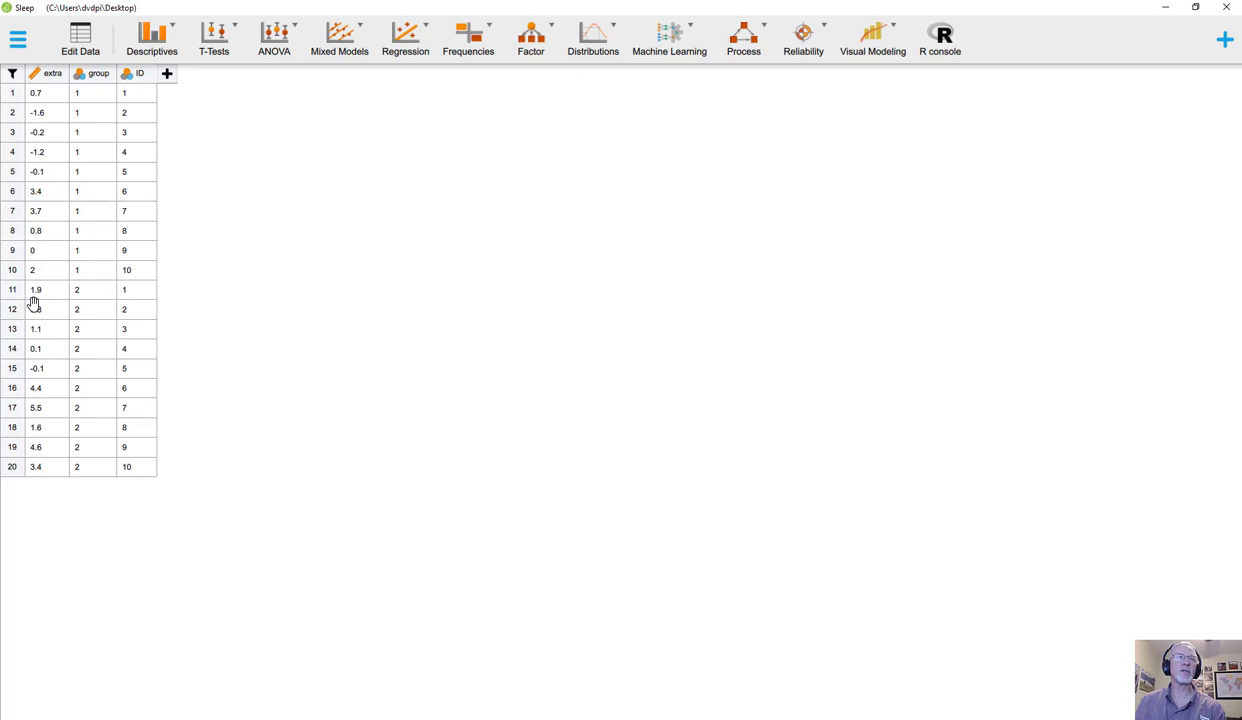
Step: Open the Sleep data file containing the extrad1, extrad2 and ID columns from the Desktop folder and maximize its window
{"action": "left_click", "coordinate": [18, 42]}
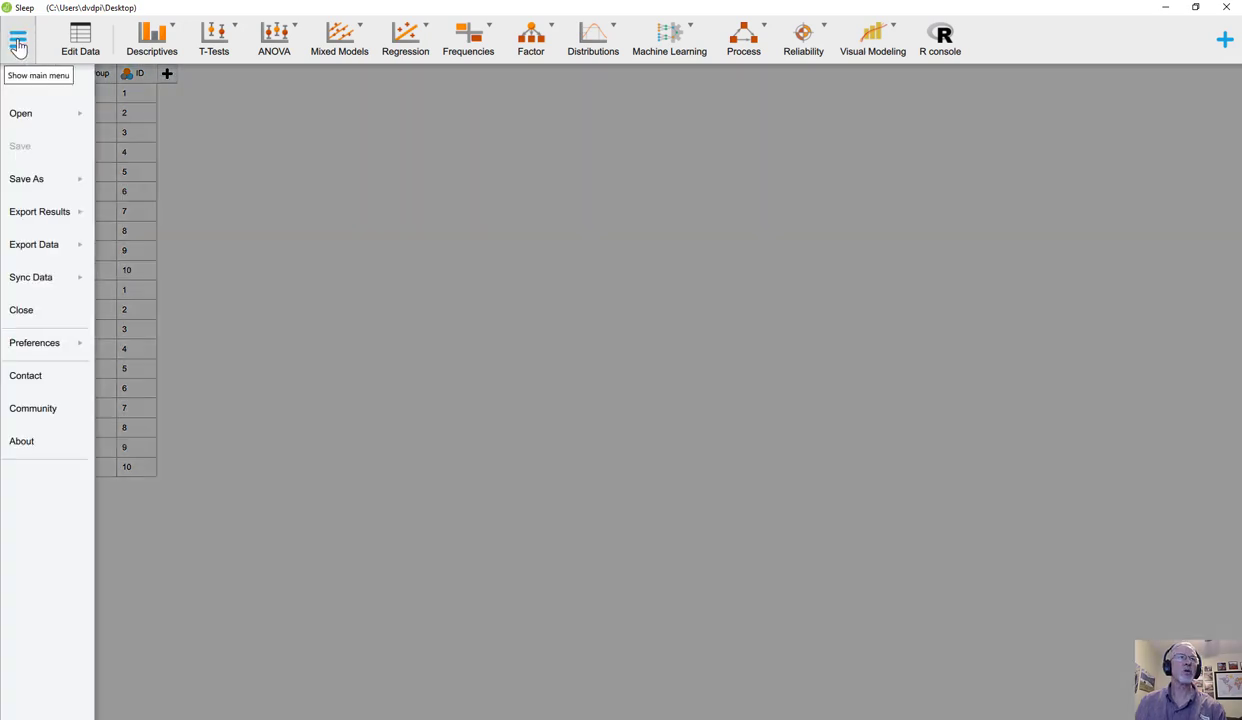
{"action": "left_click", "coordinate": [25, 118]}
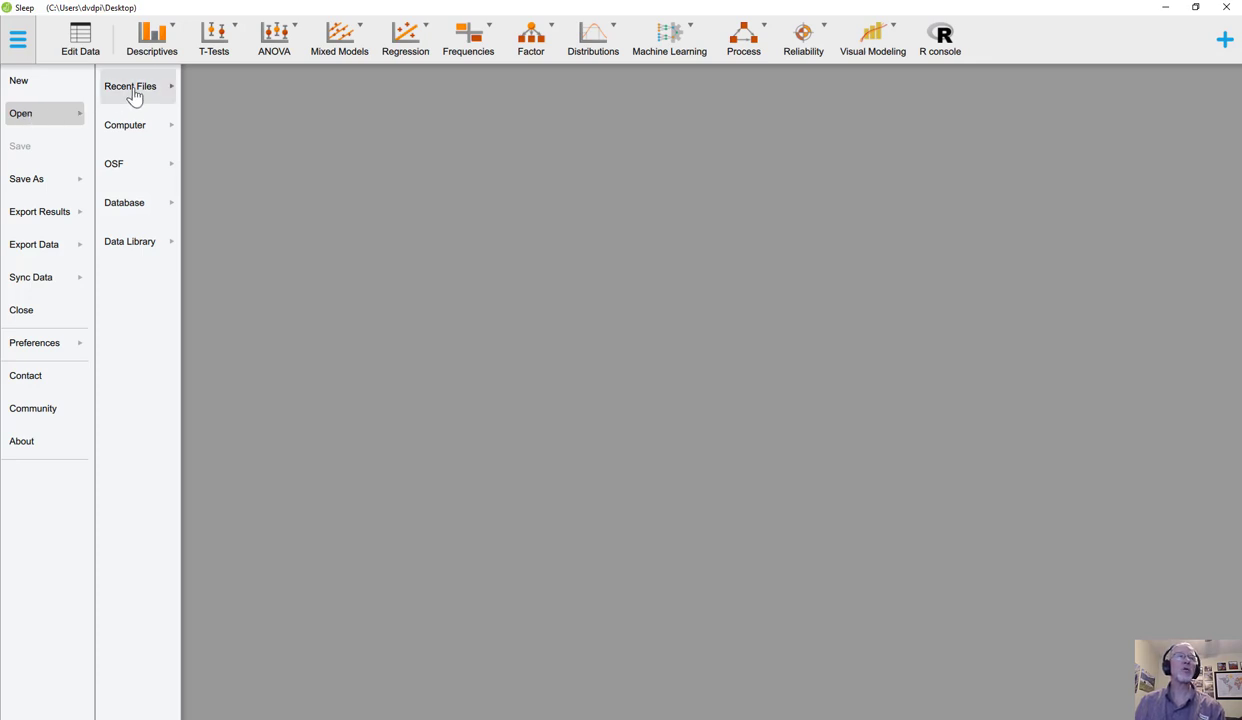
{"action": "left_click", "coordinate": [137, 135]}
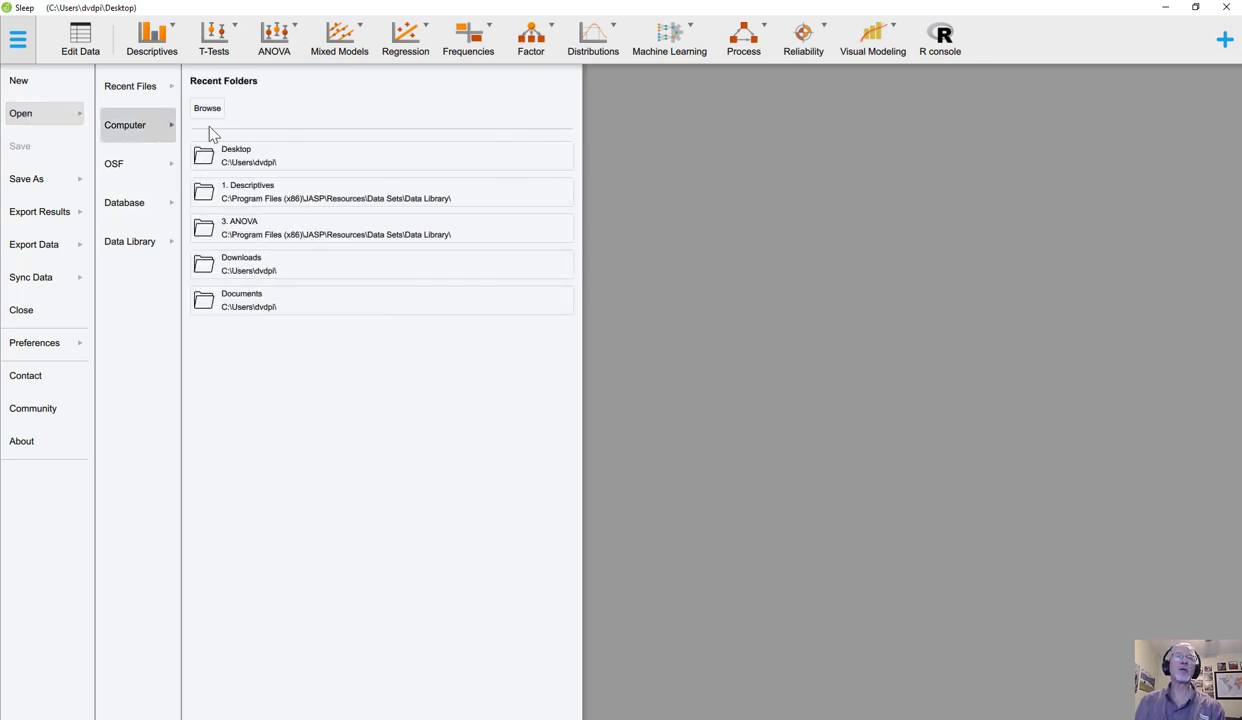
{"action": "left_click", "coordinate": [236, 164]}
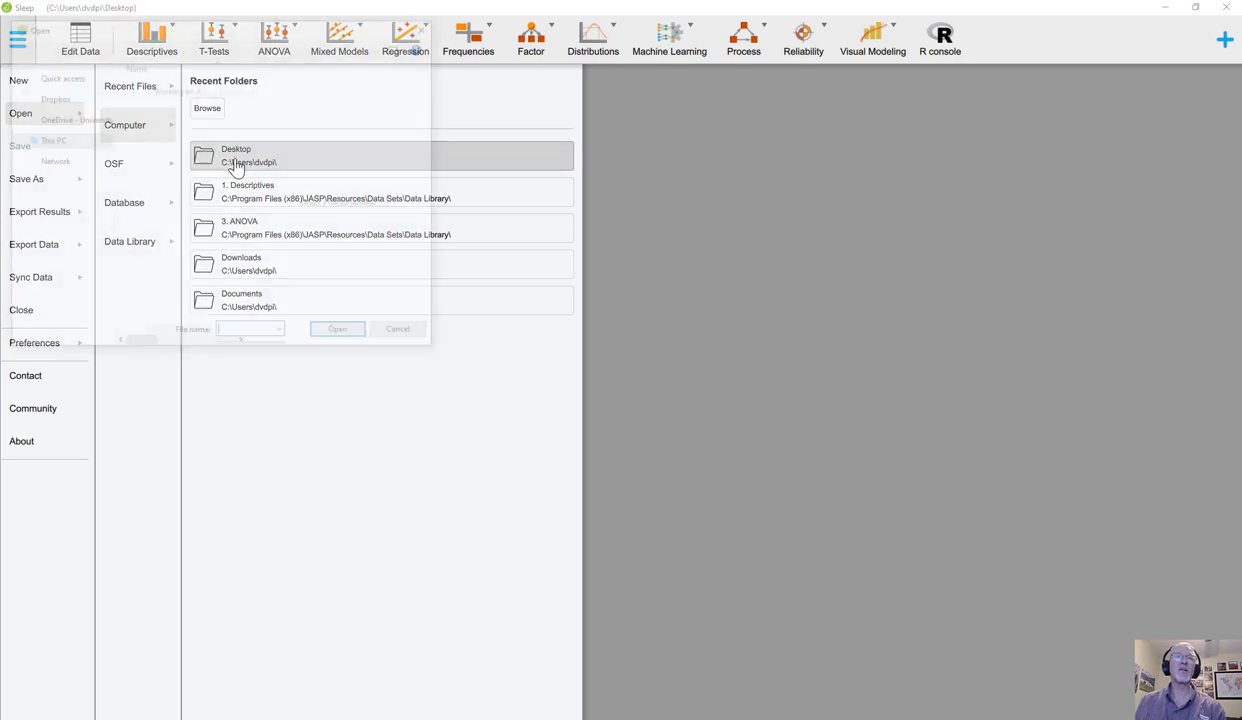
{"action": "scroll", "coordinate": [188, 265], "scroll_direction": "down", "scroll_amount": 2}
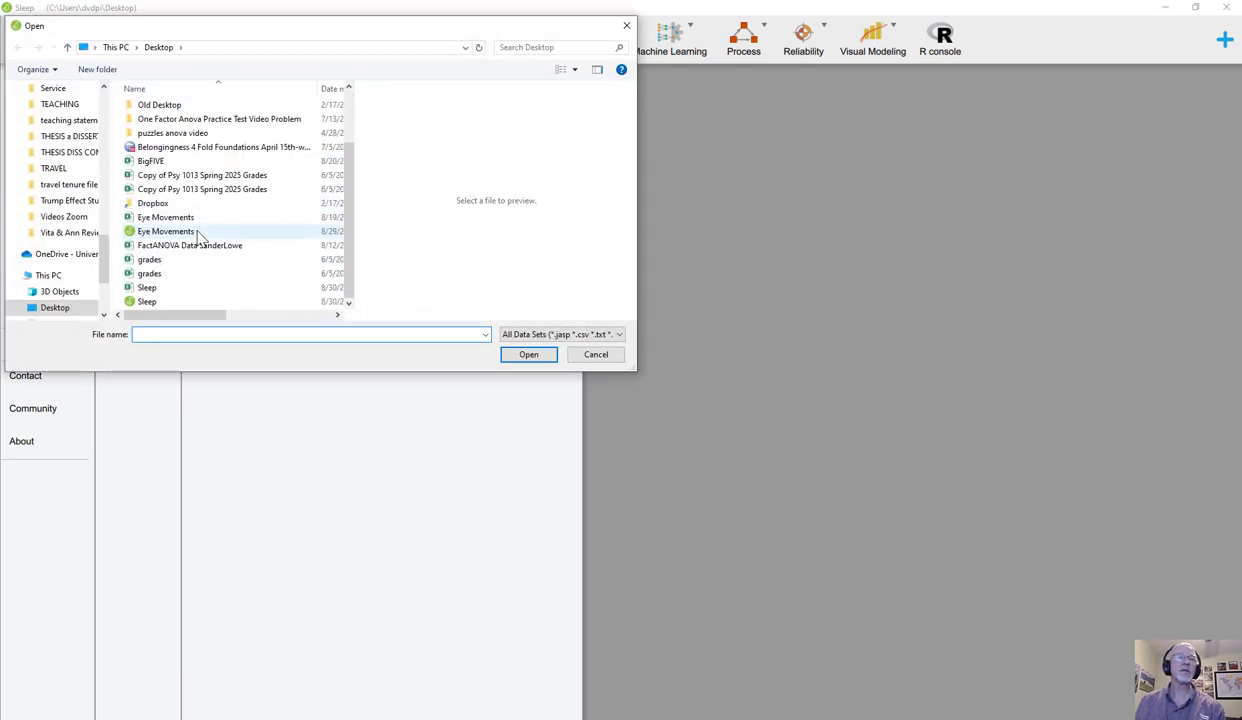
{"action": "left_click", "coordinate": [148, 287]}
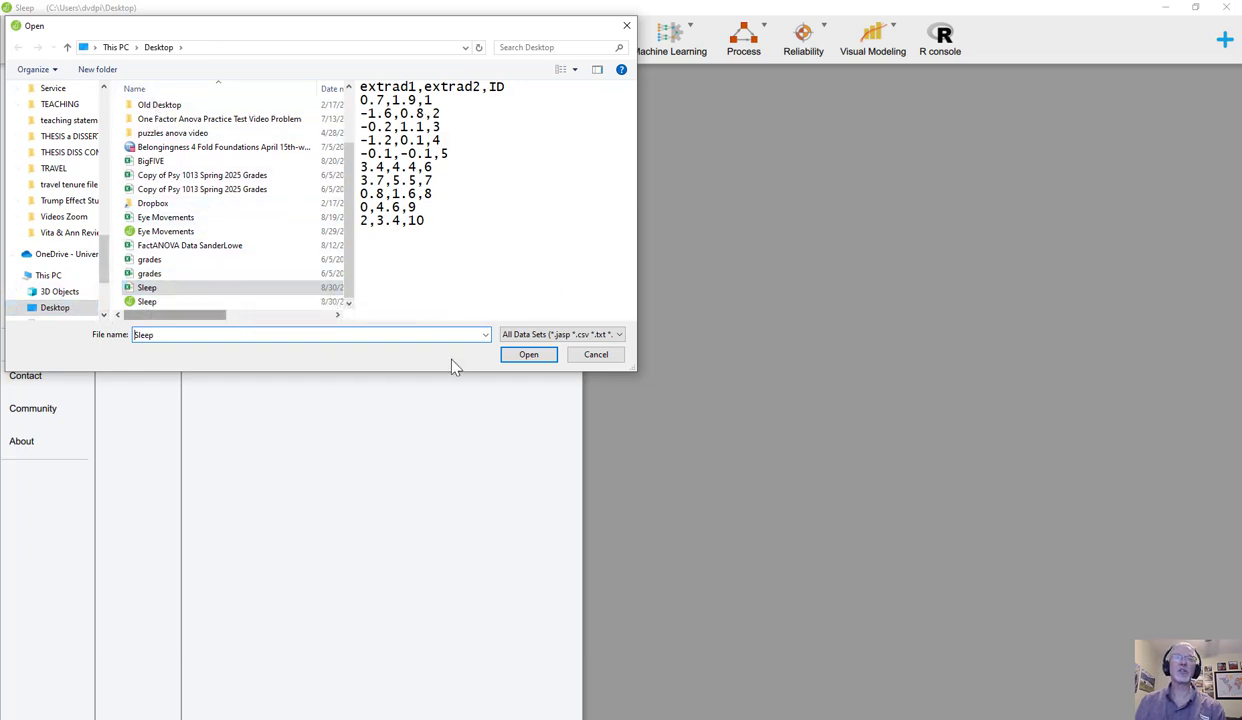
{"action": "left_click", "coordinate": [530, 358]}
{"action": "left_click", "coordinate": [530, 356]}
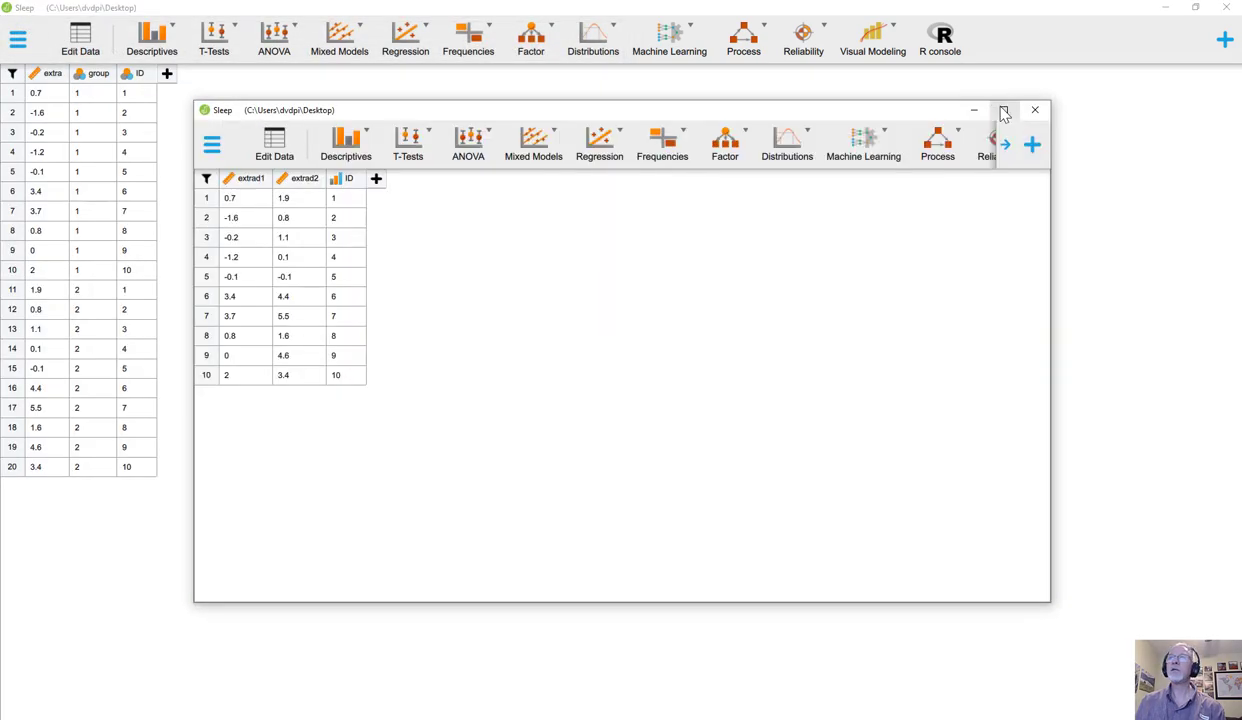
{"action": "left_click", "coordinate": [1002, 110]}
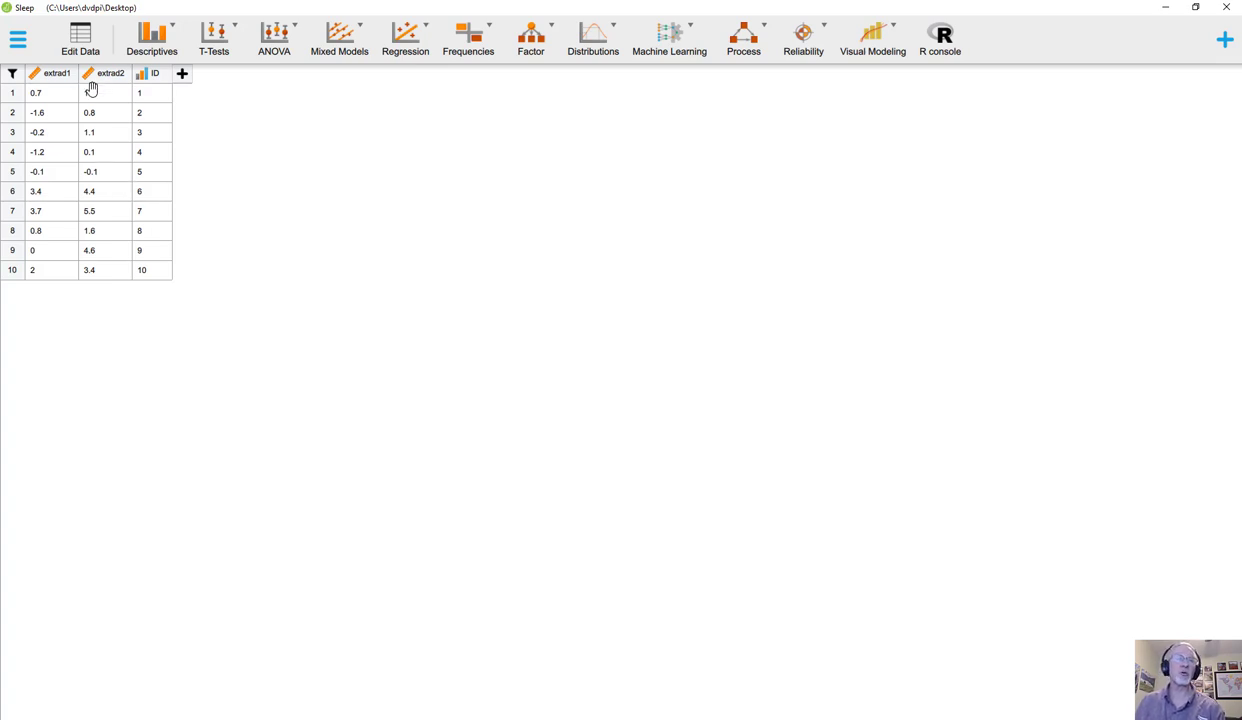
Step: Start a Plot Builder (beta) analysis, set Repeated measurements to Yes, and reveal the data table beside it
{"action": "left_click", "coordinate": [85, 45]}
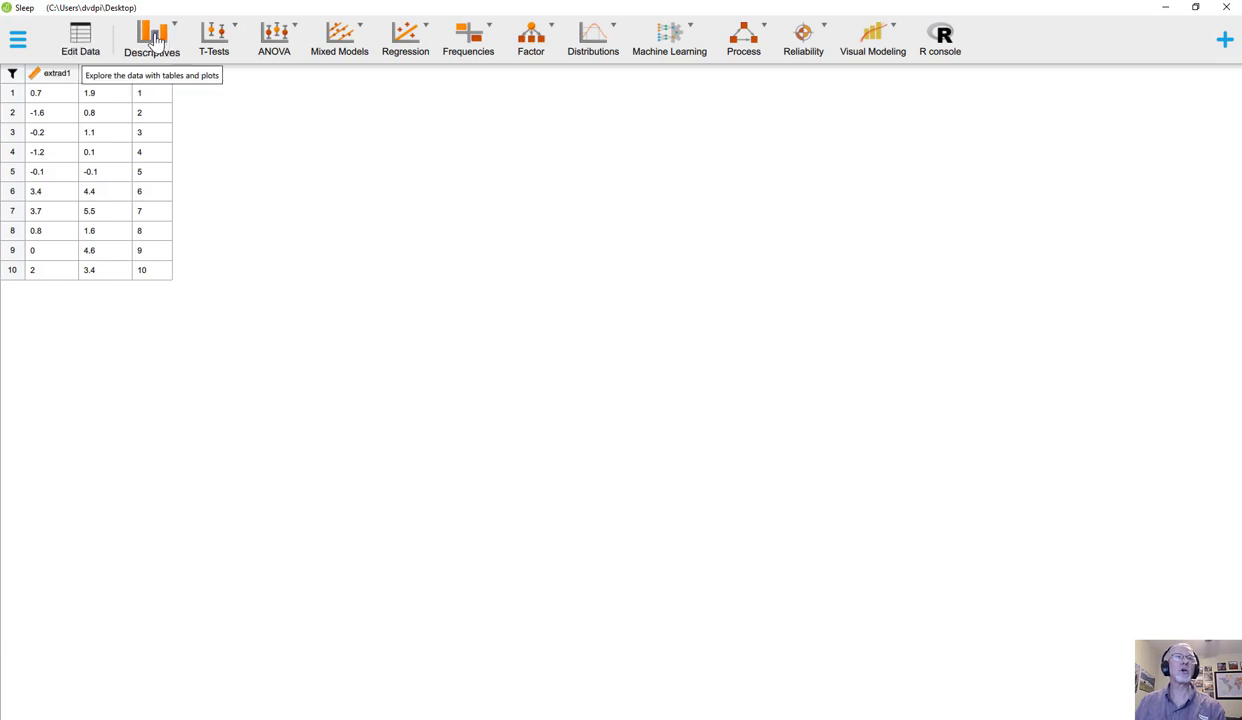
{"action": "left_click", "coordinate": [153, 38]}
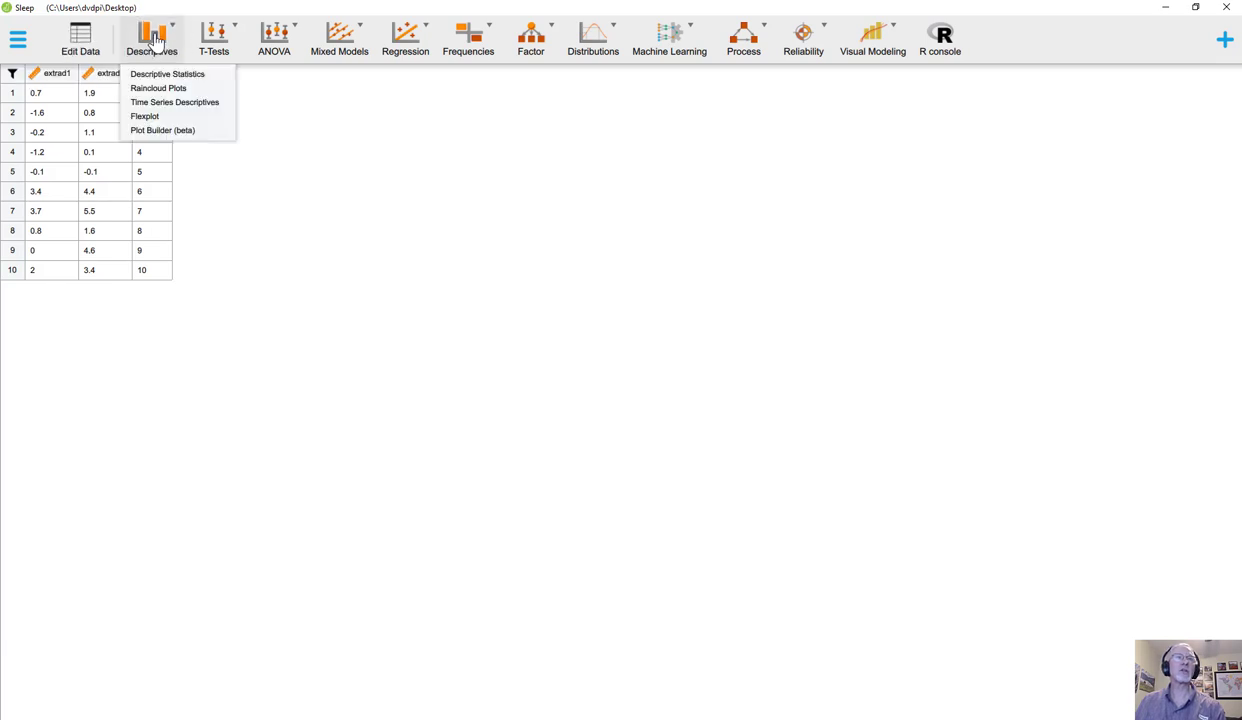
{"action": "left_click", "coordinate": [162, 131]}
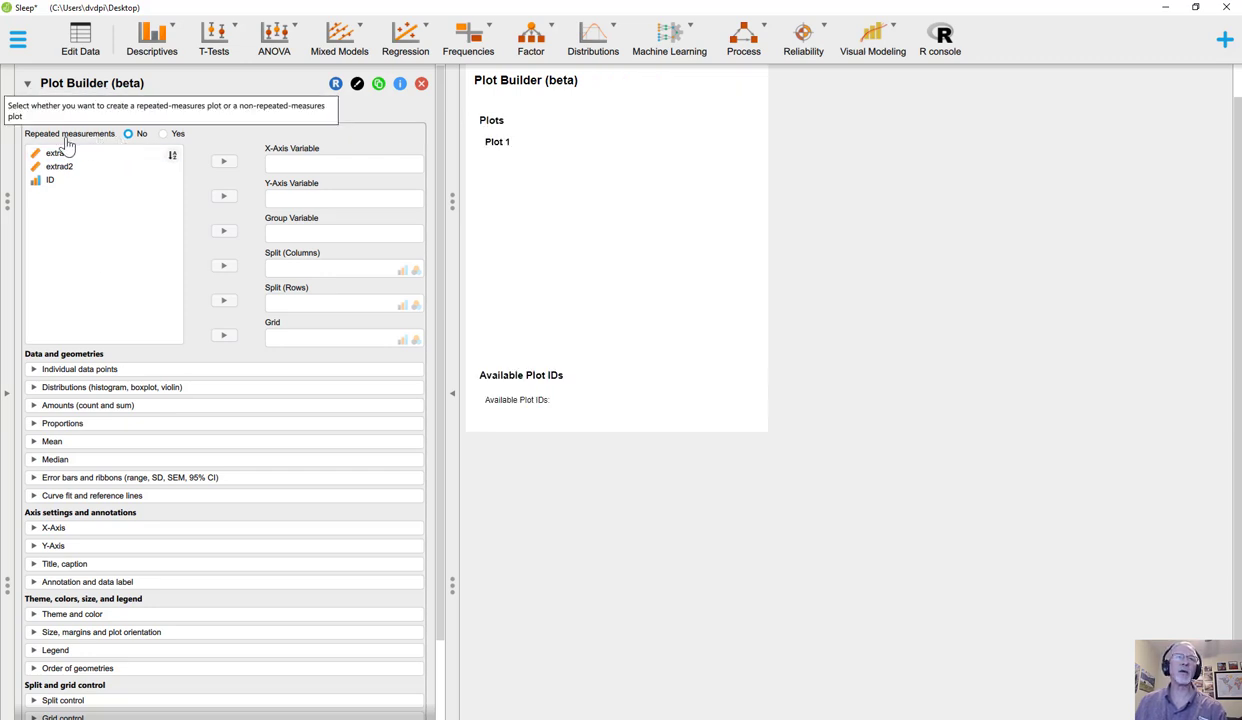
{"action": "left_click", "coordinate": [163, 134]}
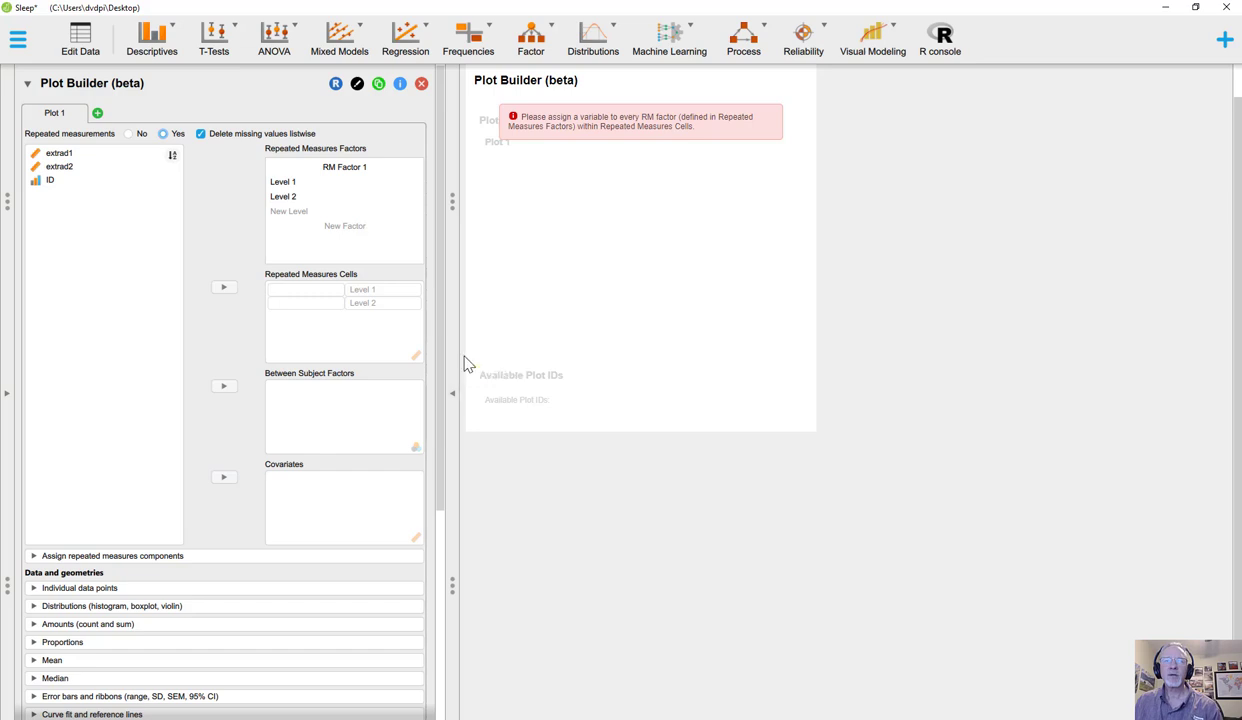
{"action": "left_click_drag", "start_coordinate": [459, 356], "coordinate": [661, 342]}
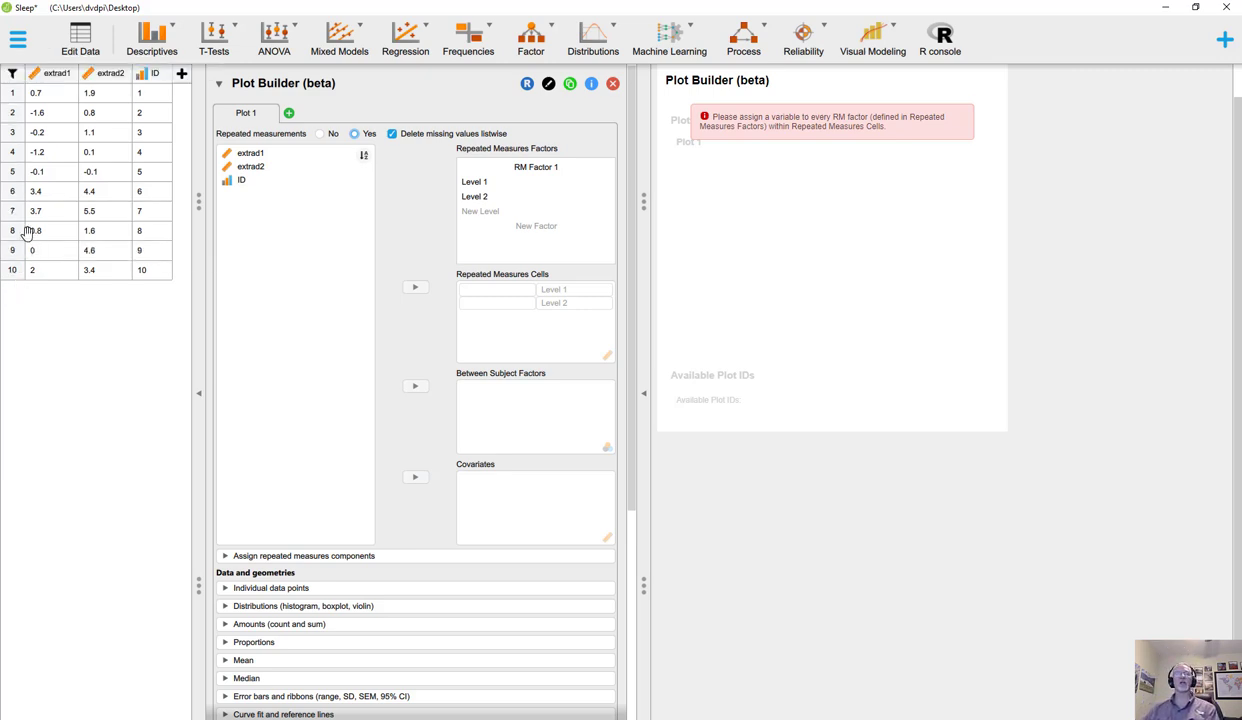
Step: Open the data for editing and clear the extrad2 value in row 2 to leave it missing
{"action": "double_click", "coordinate": [95, 117]}
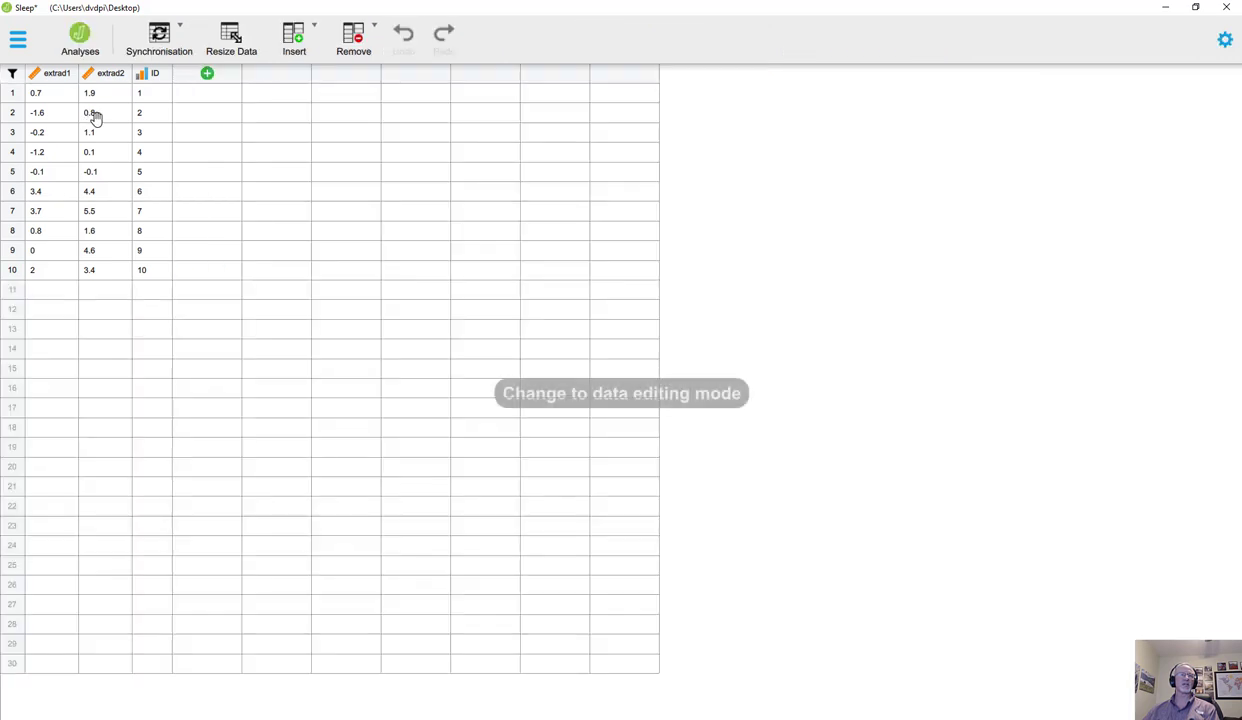
{"action": "left_click", "coordinate": [95, 115]}
{"action": "key", "text": "BackSpace"}
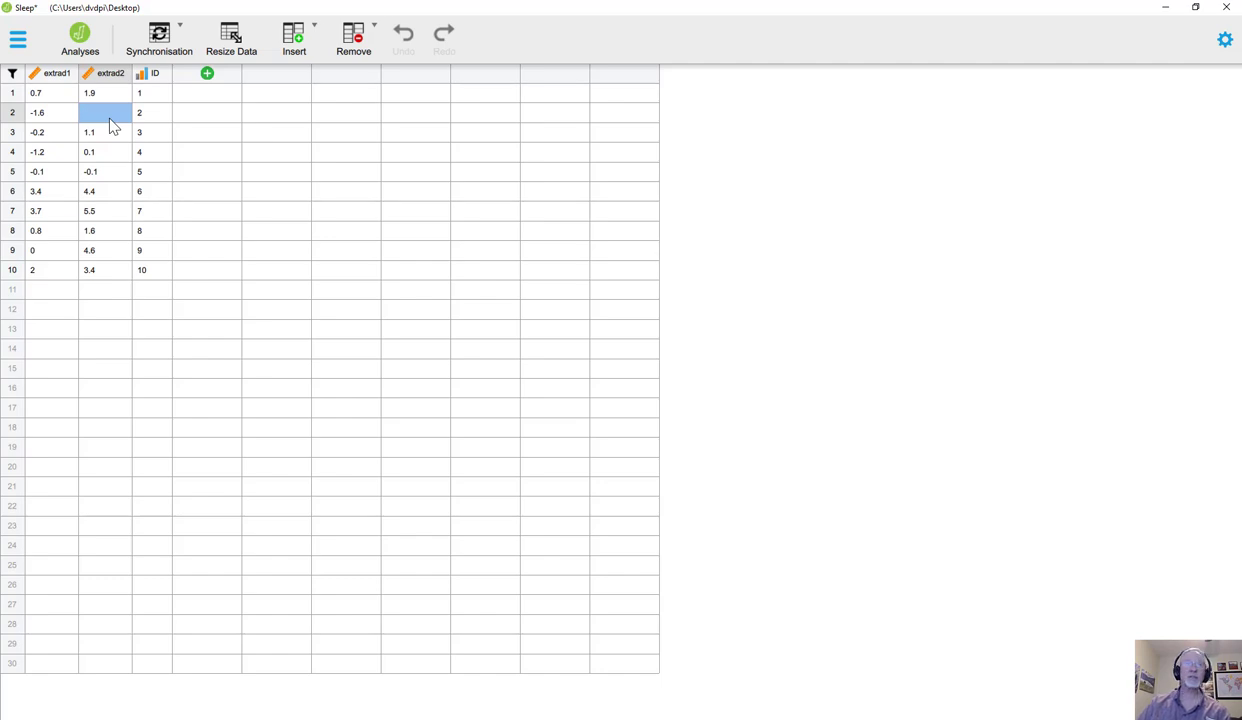
{"action": "left_click", "coordinate": [192, 288]}
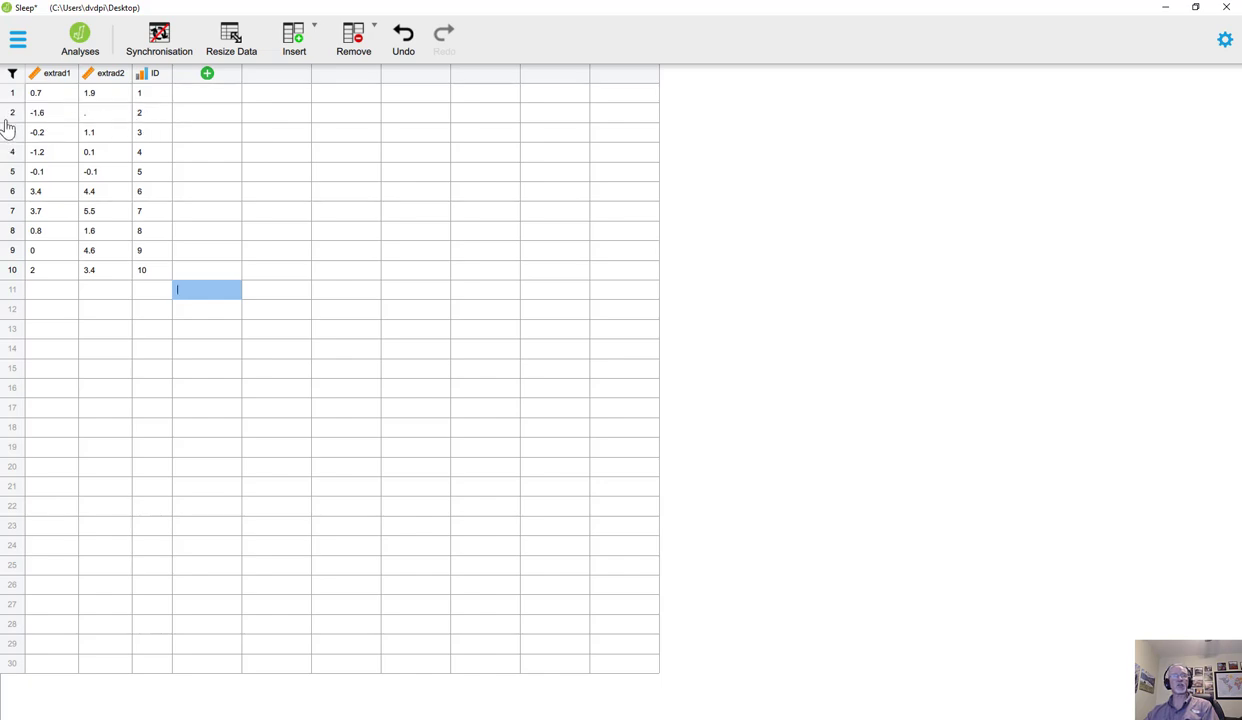
Step: Enter 0.8 as the extrad2 value in row 2 and return to the analysis view
{"action": "left_click", "coordinate": [90, 117]}
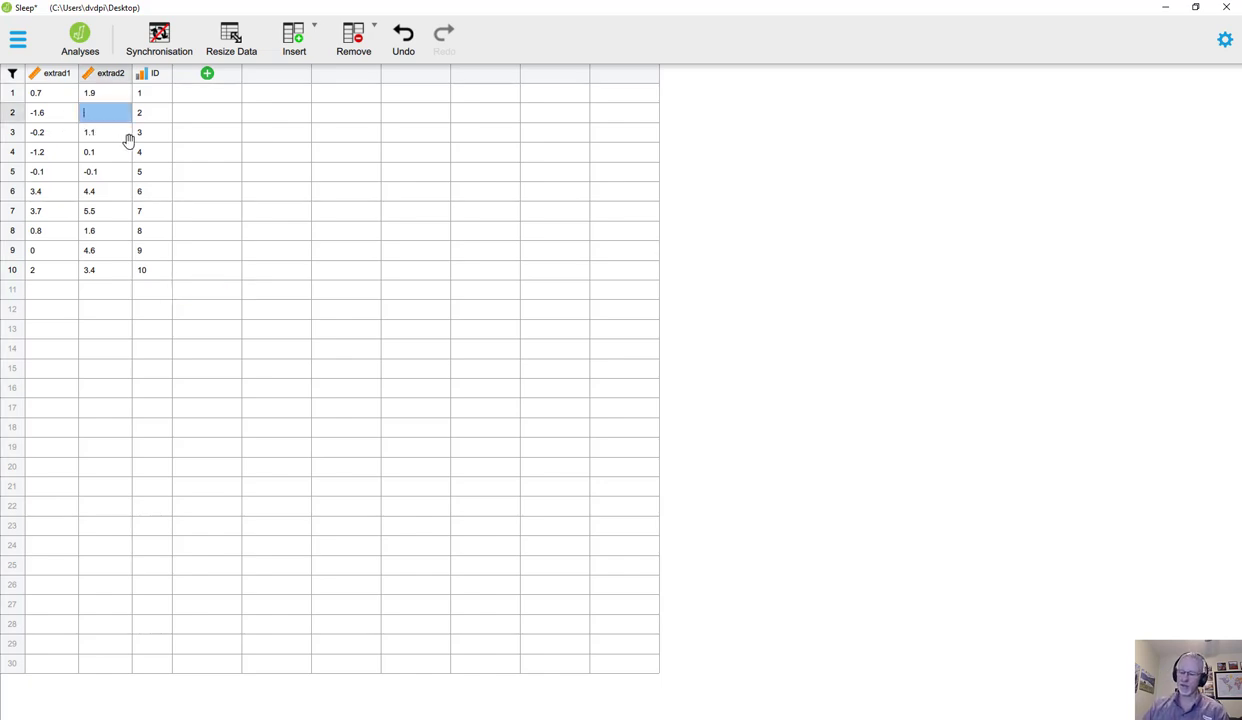
{"action": "type", "text": "0.8"}
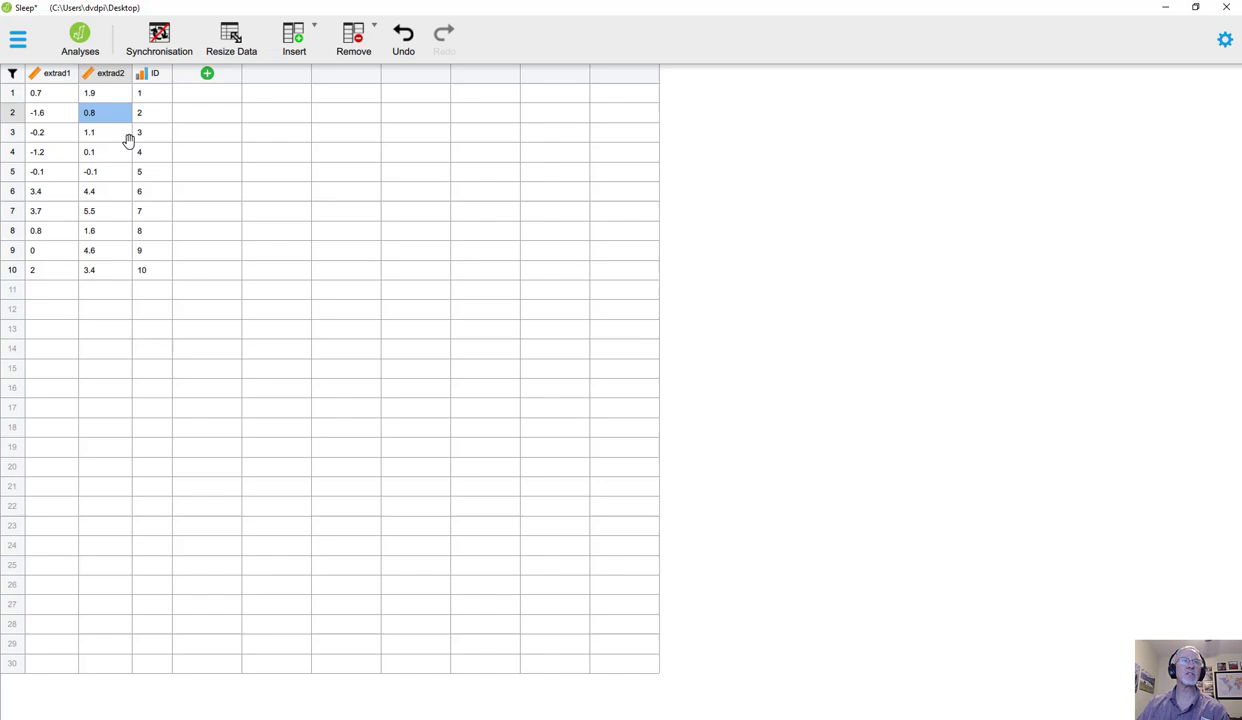
{"action": "left_click", "coordinate": [196, 270]}
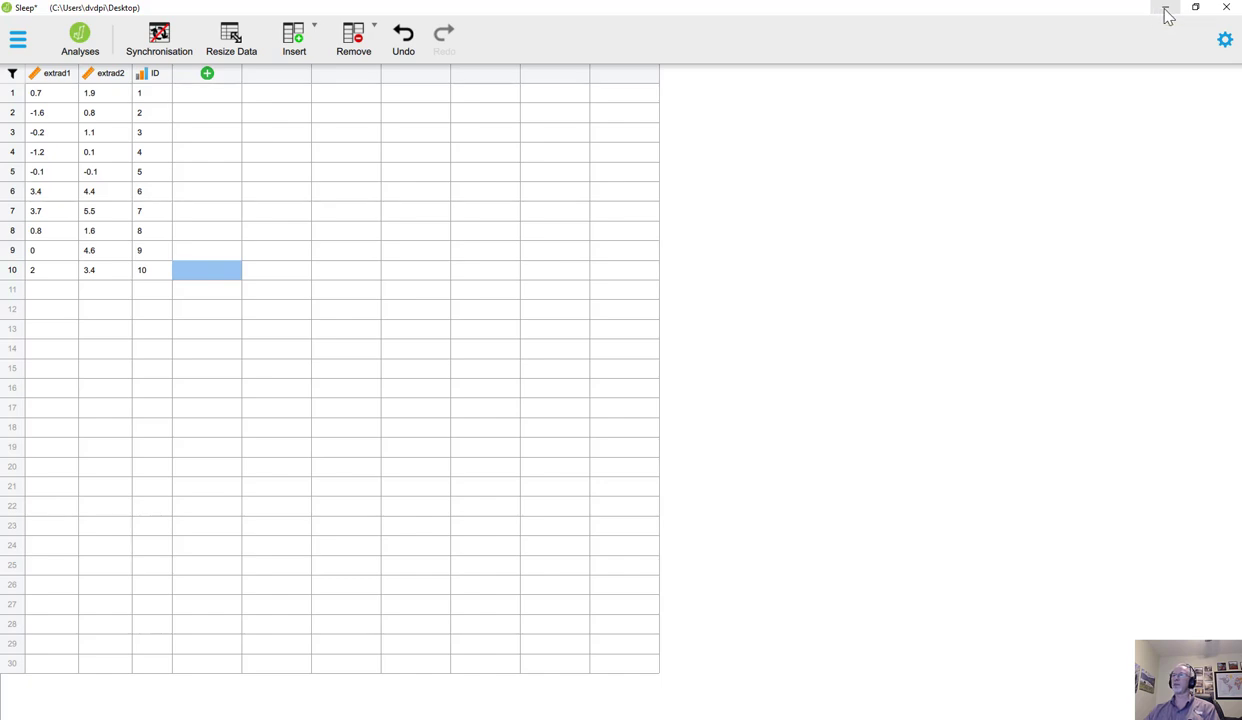
{"action": "left_click", "coordinate": [88, 45]}
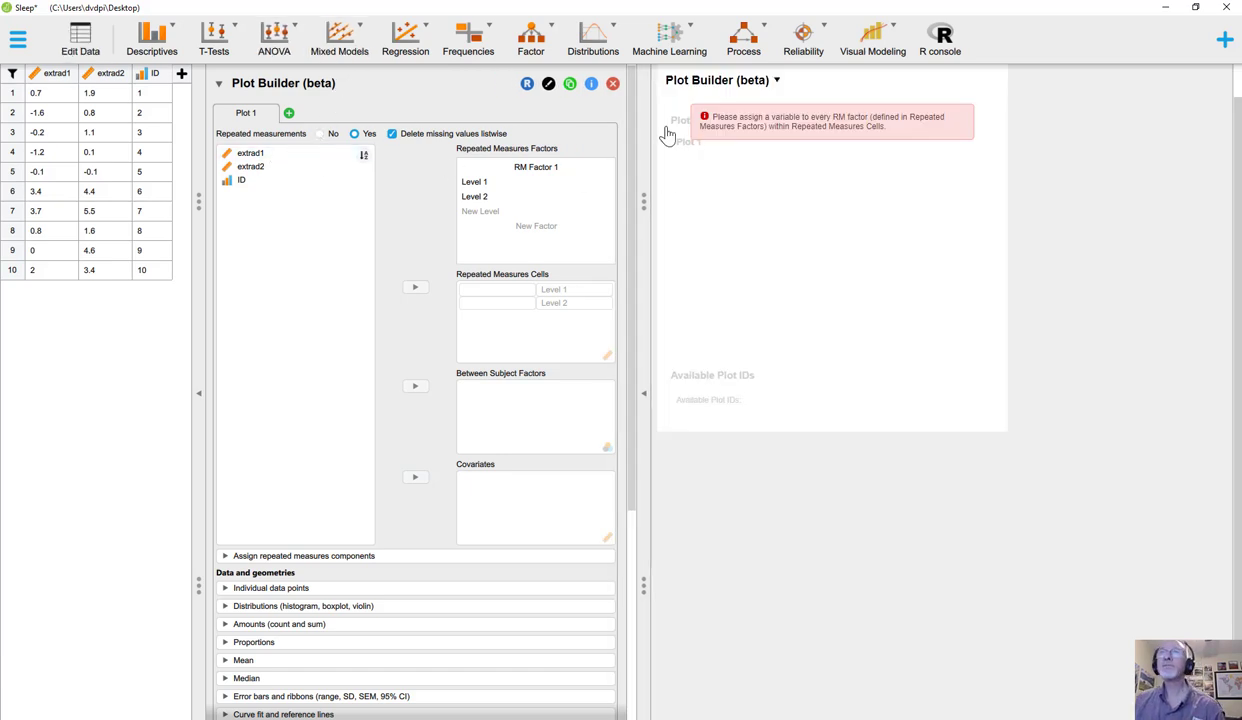
Step: Assign extrad1 to Level 1 and extrad2 to Level 2 of the Repeated Measures Cells, and expand the repeated measures component assignments
{"action": "left_click", "coordinate": [251, 155]}
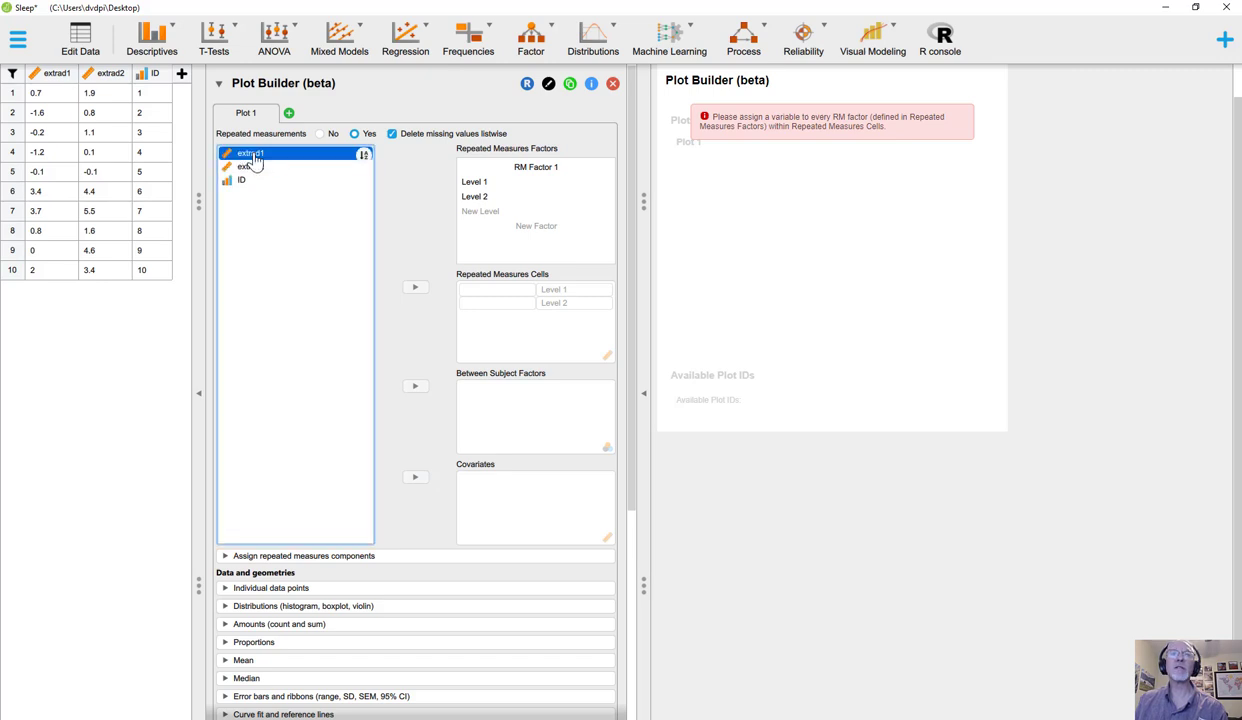
{"action": "left_click", "coordinate": [417, 291]}
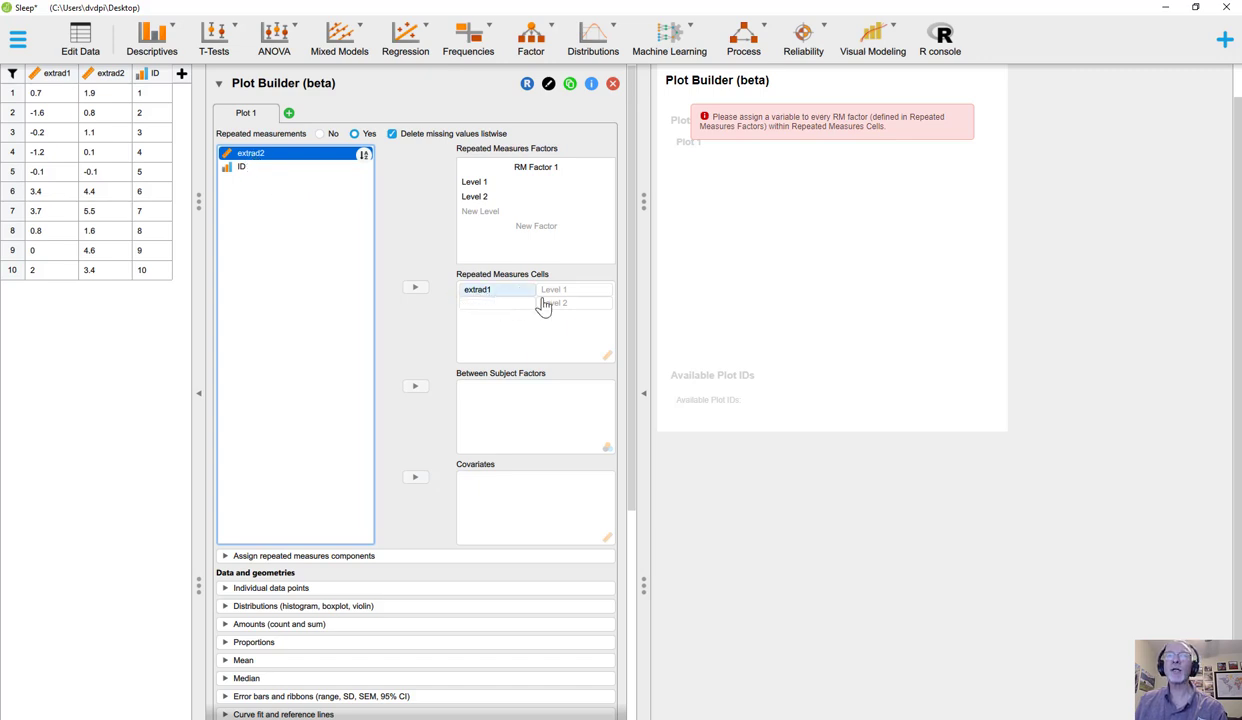
{"action": "left_click", "coordinate": [415, 287]}
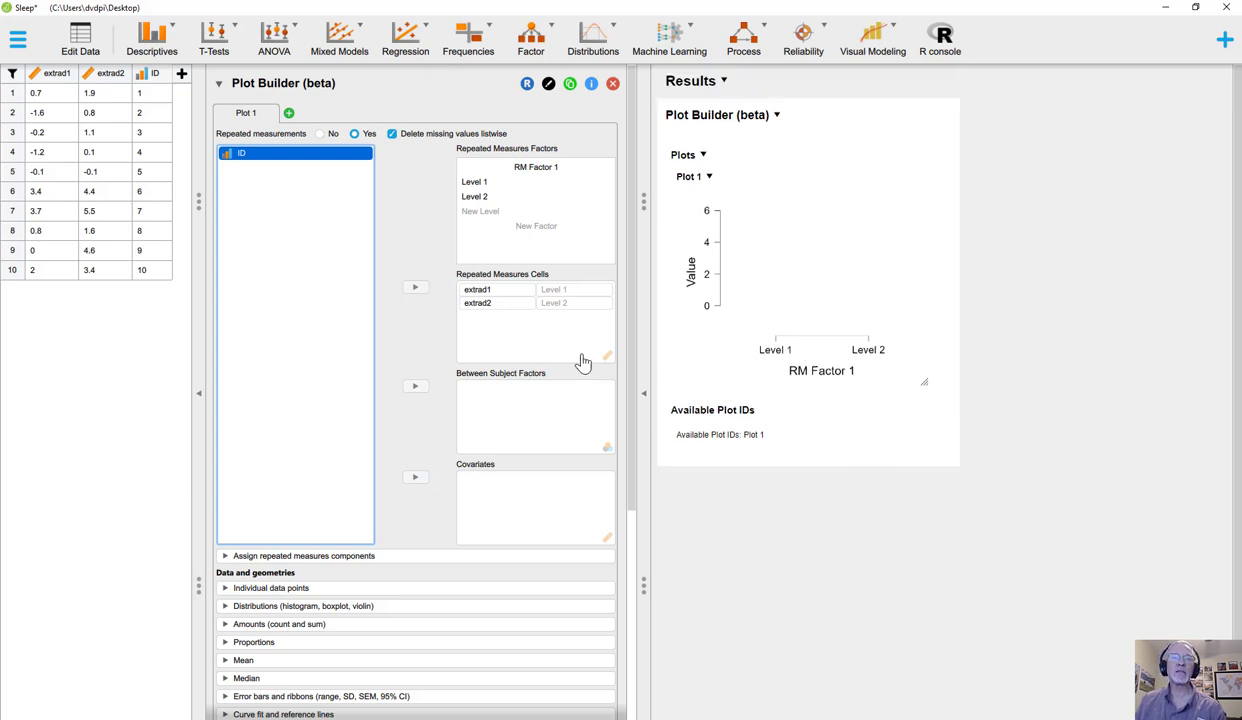
{"action": "scroll", "coordinate": [346, 425], "scroll_direction": "down", "scroll_amount": 5}
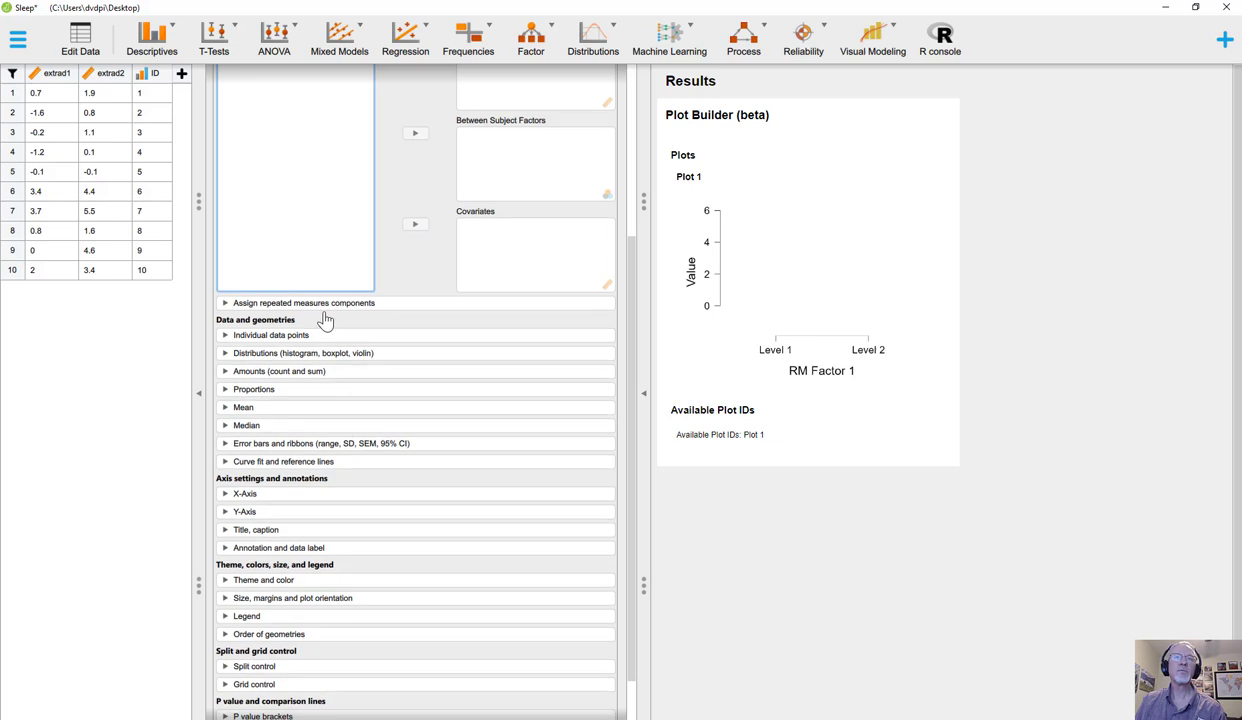
{"action": "left_click", "coordinate": [352, 306]}
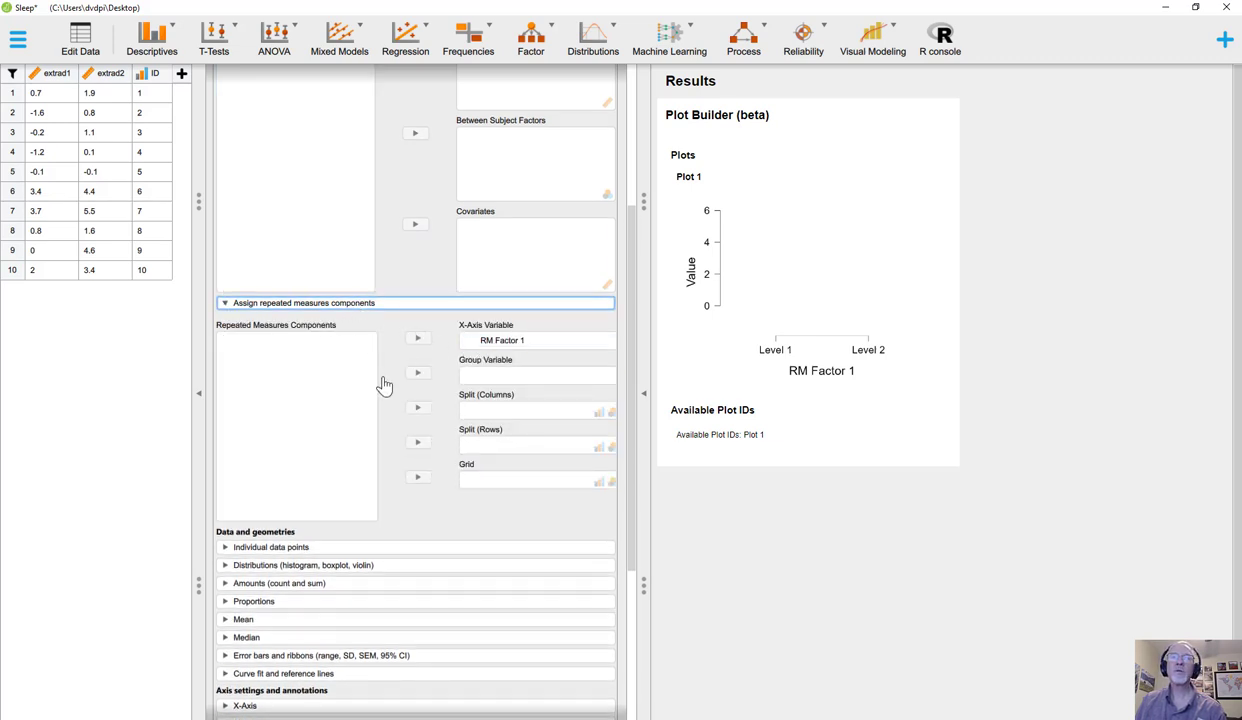
Step: Show individual data points on Plot 1 with a jitter height of 0
{"action": "scroll", "coordinate": [340, 392], "scroll_direction": "down", "scroll_amount": 3}
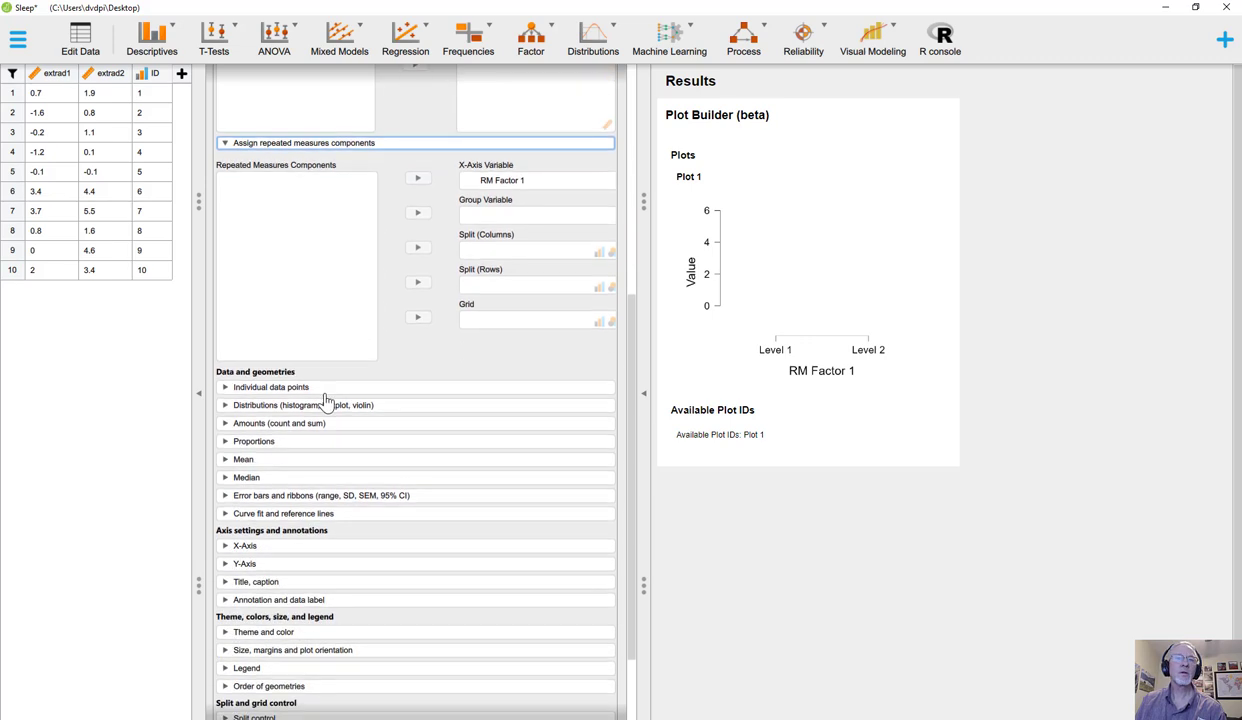
{"action": "left_click", "coordinate": [262, 390]}
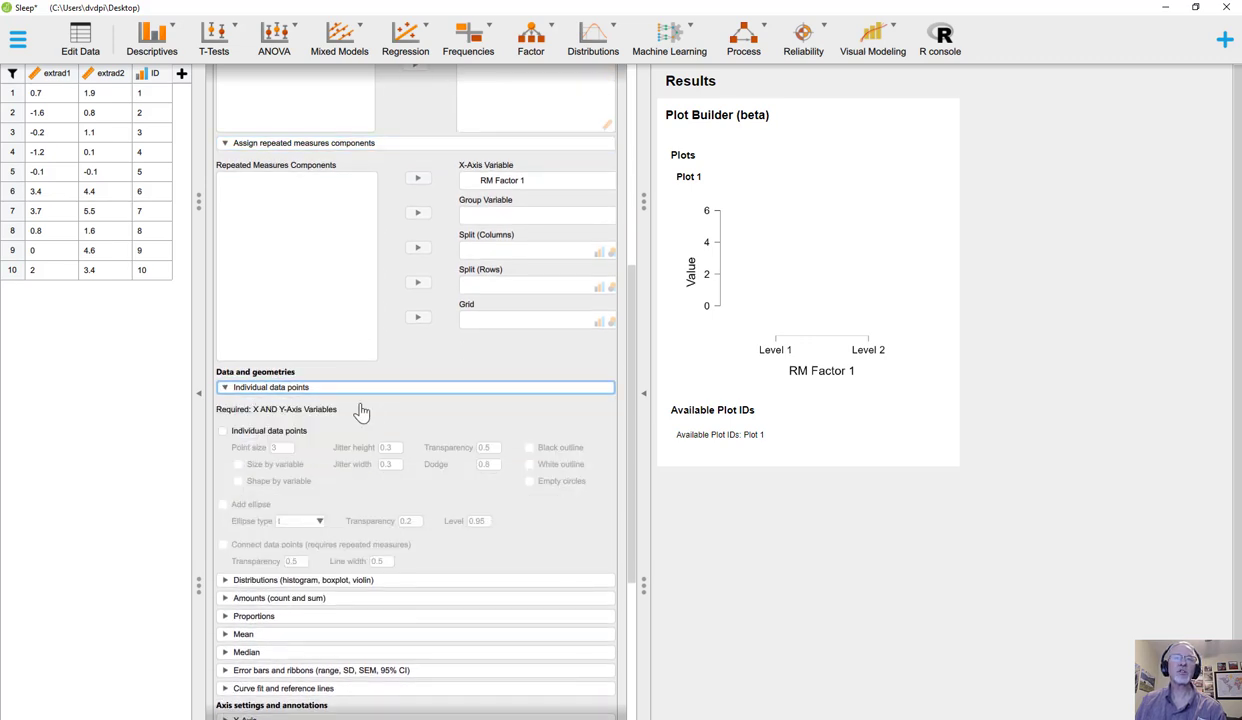
{"action": "scroll", "coordinate": [360, 410], "scroll_direction": "down", "scroll_amount": 1}
{"action": "left_click", "coordinate": [223, 384]}
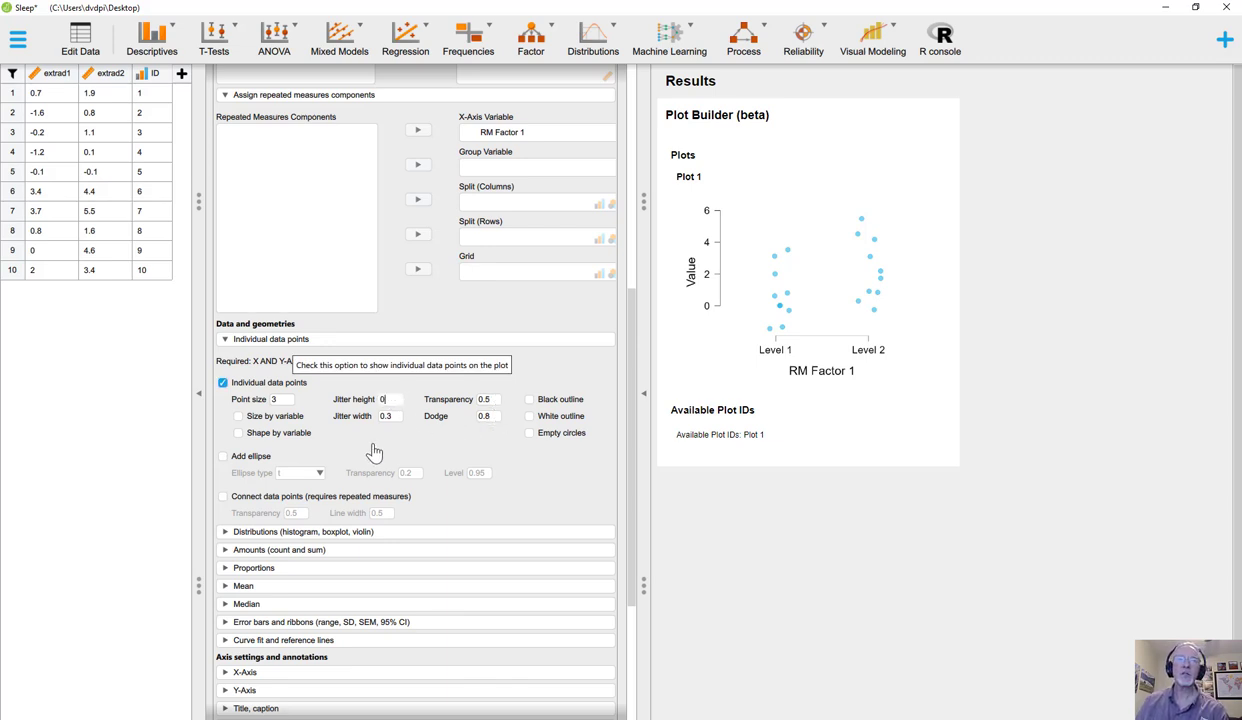
Step: Set the jitter width of the individual data points to 0
{"action": "left_click", "coordinate": [400, 419]}
{"action": "key", "text": "BackSpace"}
{"action": "key", "text": "BackSpace"}
{"action": "key", "text": "BackSpace"}
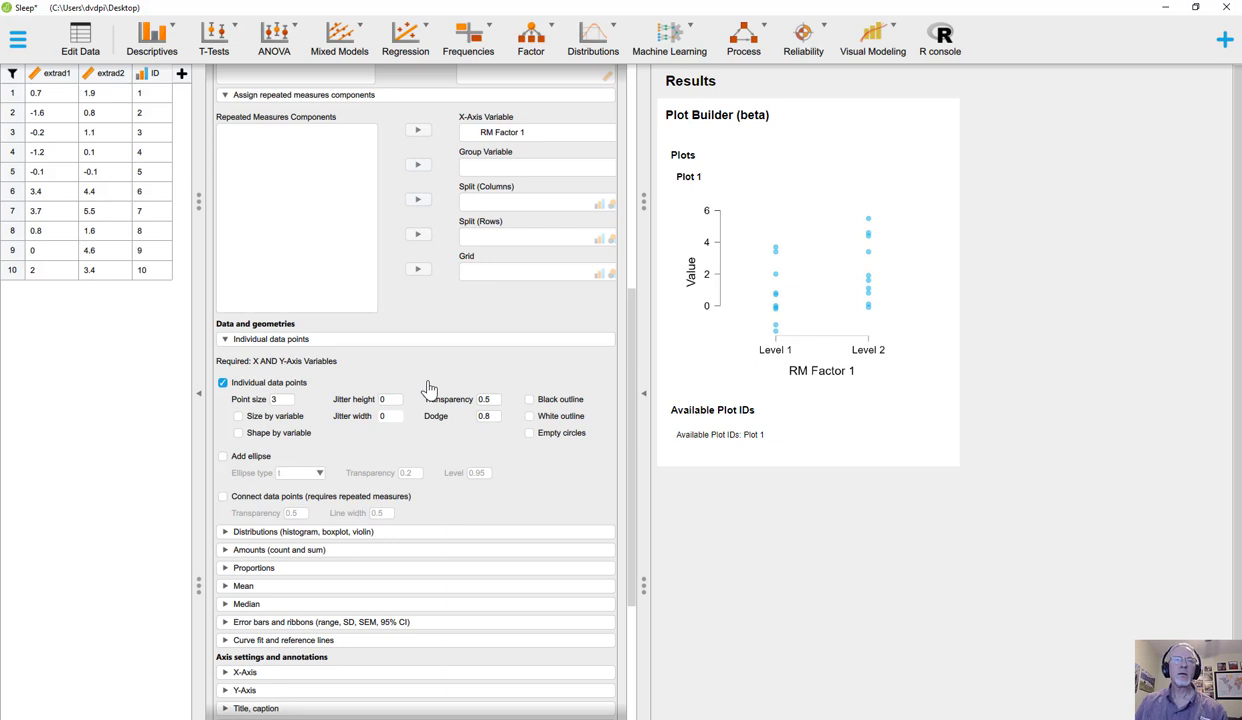
Step: Connect each participant's data points across the two repeated measures levels in Plot 1
{"action": "scroll", "coordinate": [412, 360], "scroll_direction": "down", "scroll_amount": 3}
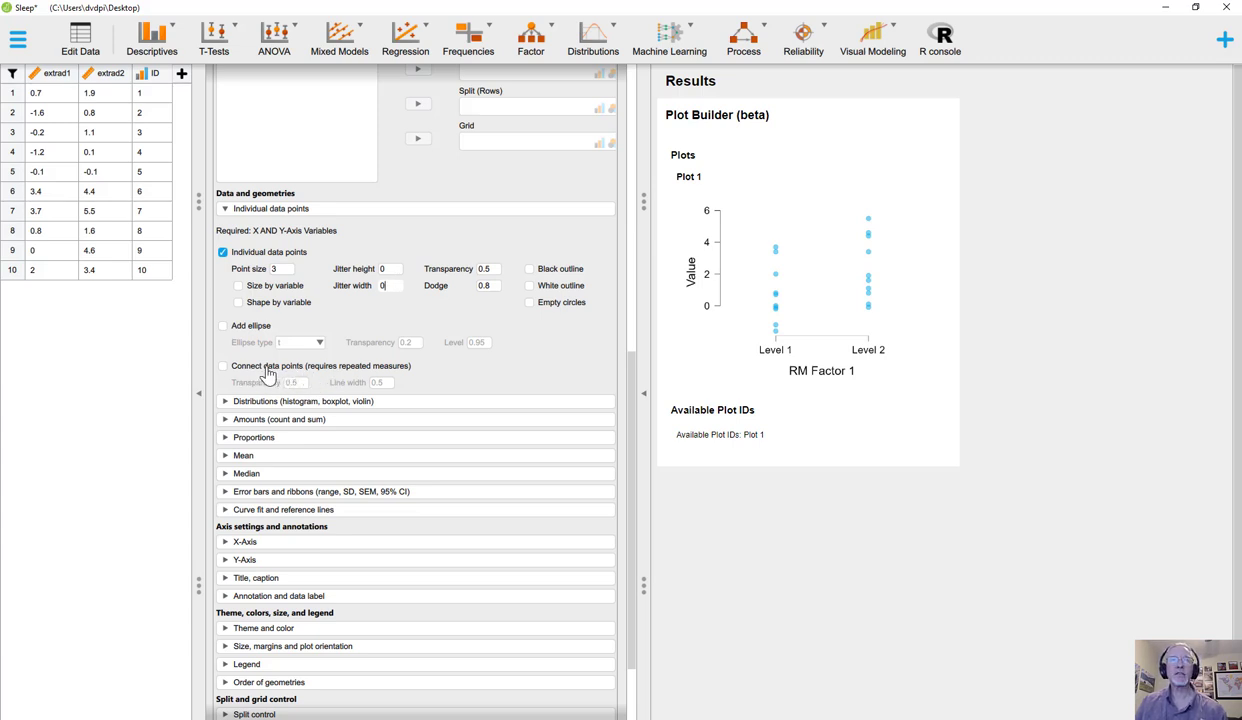
{"action": "scroll", "coordinate": [268, 372], "scroll_direction": "up", "scroll_amount": 10}
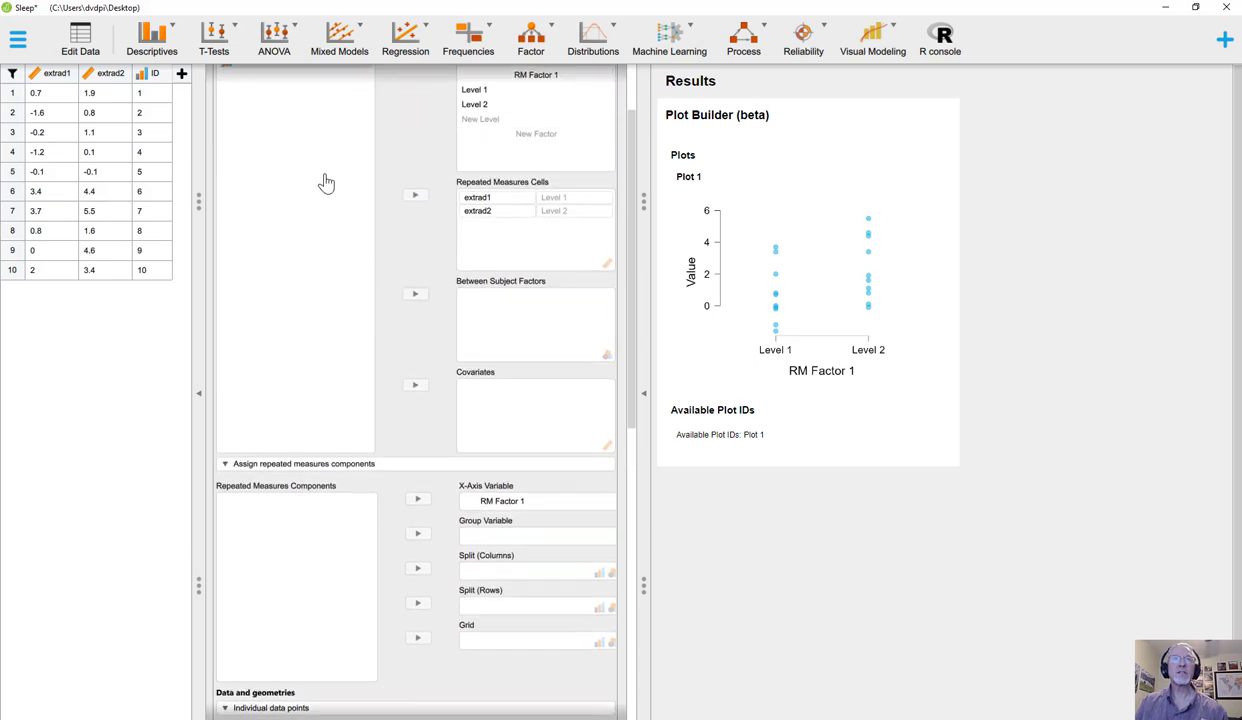
{"action": "scroll", "coordinate": [326, 182], "scroll_direction": "up", "scroll_amount": 2}
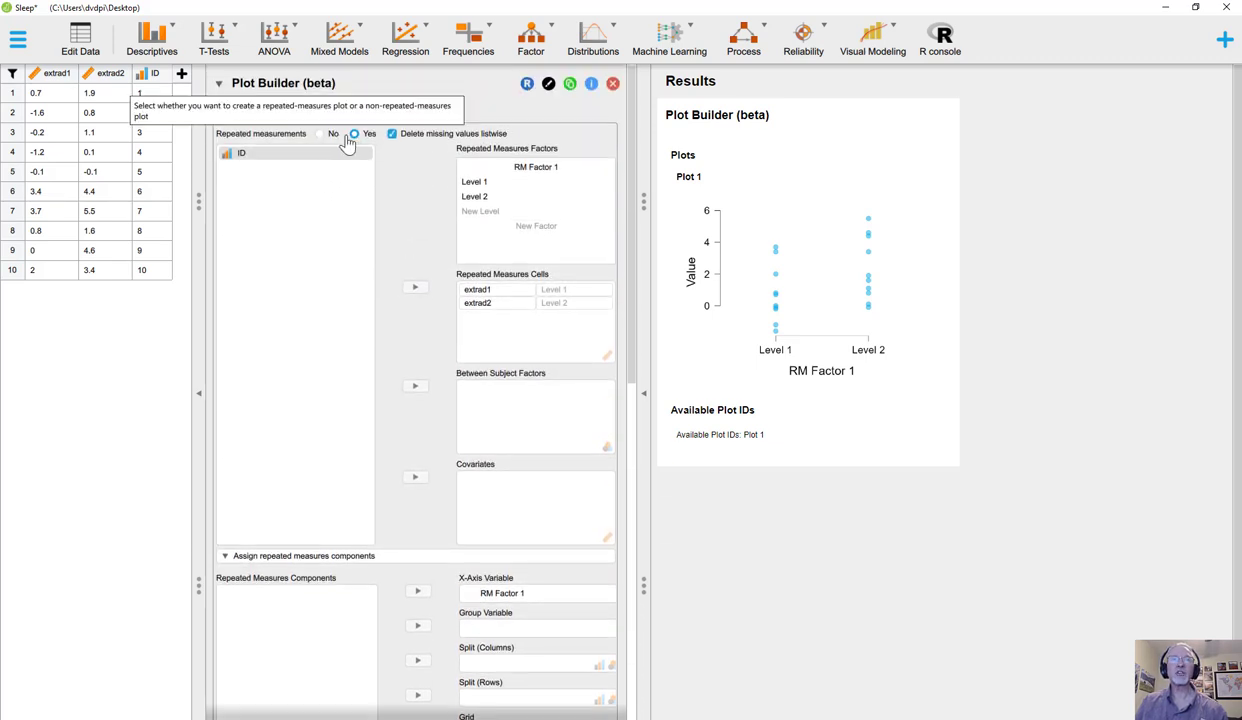
{"action": "scroll", "coordinate": [336, 360], "scroll_direction": "down", "scroll_amount": 12}
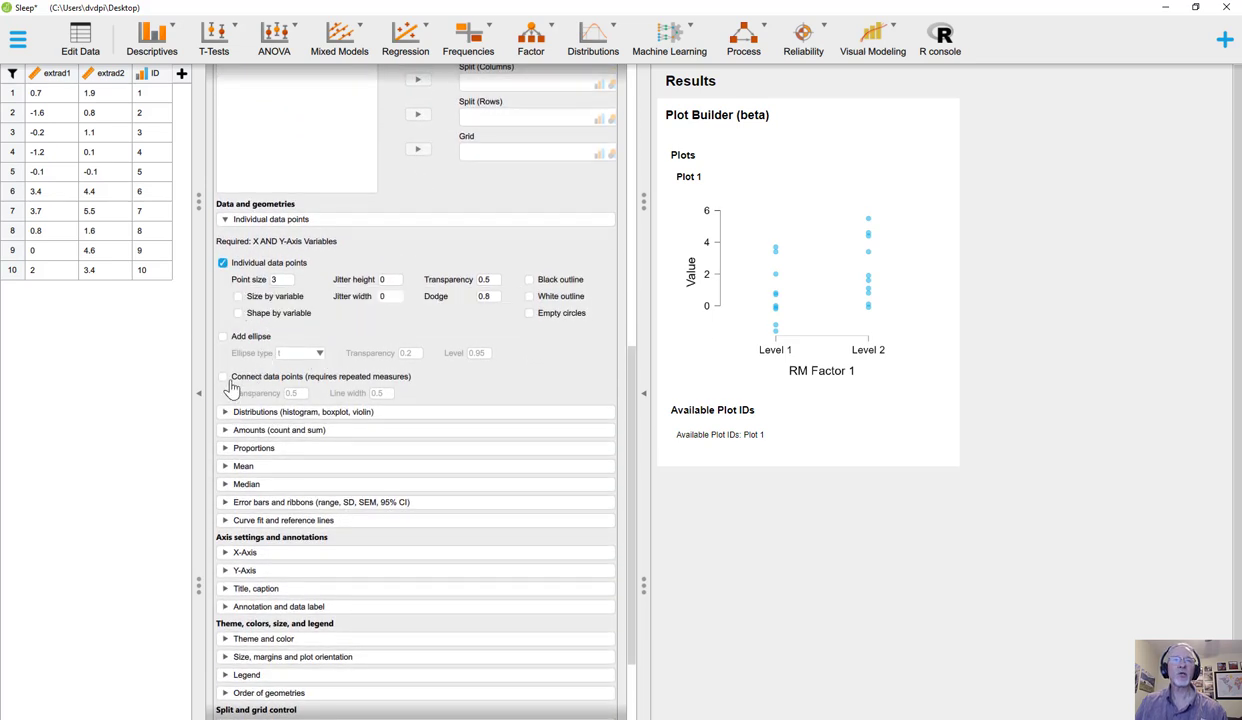
{"action": "left_click", "coordinate": [222, 377]}
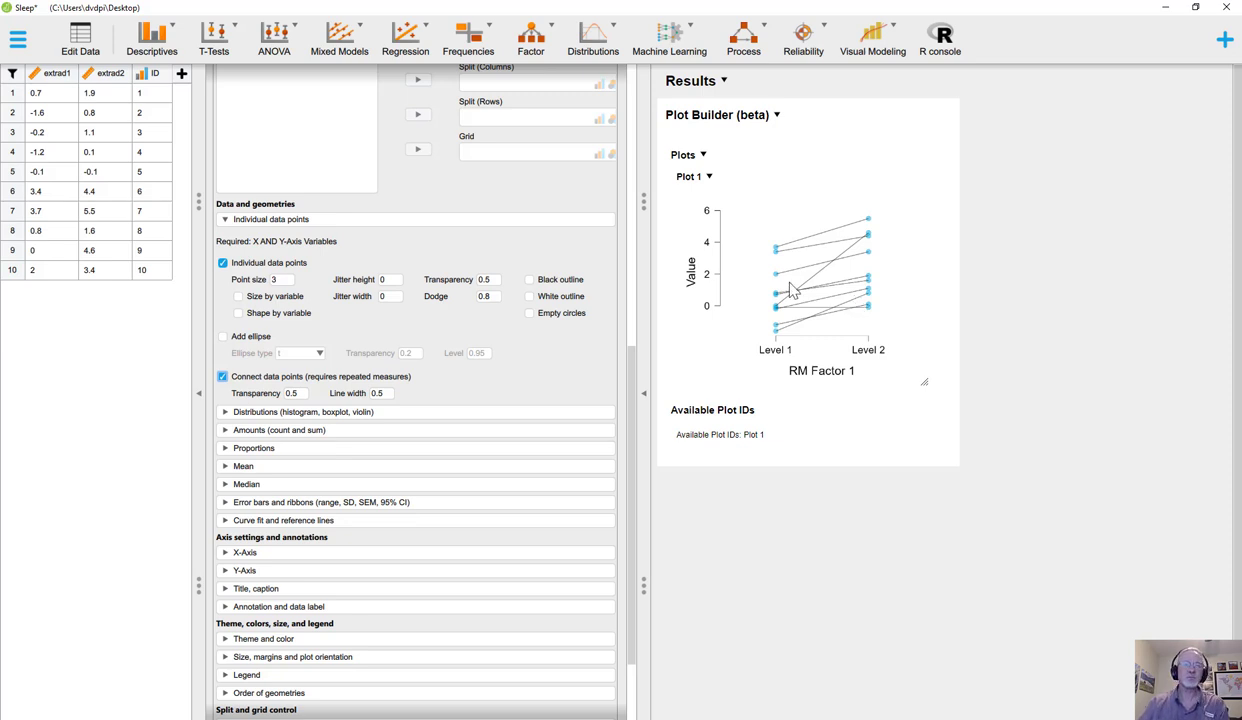
{"action": "scroll", "coordinate": [328, 360], "scroll_direction": "down", "scroll_amount": 2}
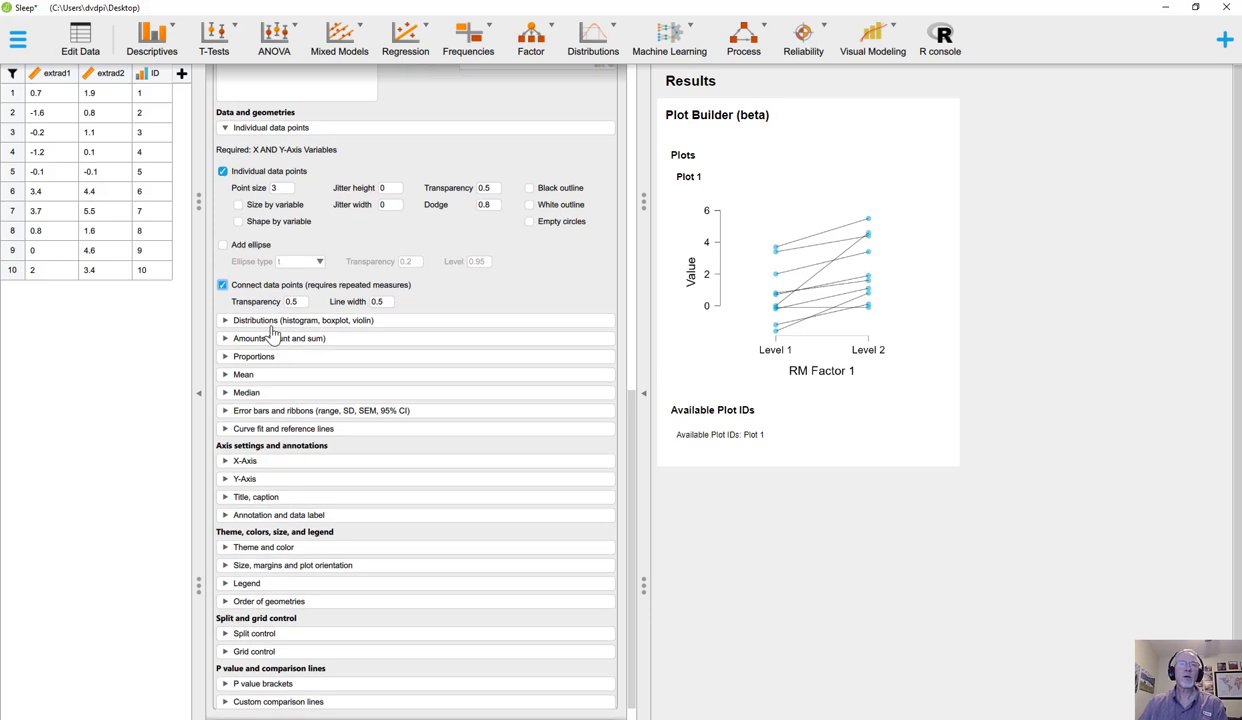
Step: Add a boxplot with a black outline and transparency 0.4 to Plot 1
{"action": "left_click", "coordinate": [252, 320]}
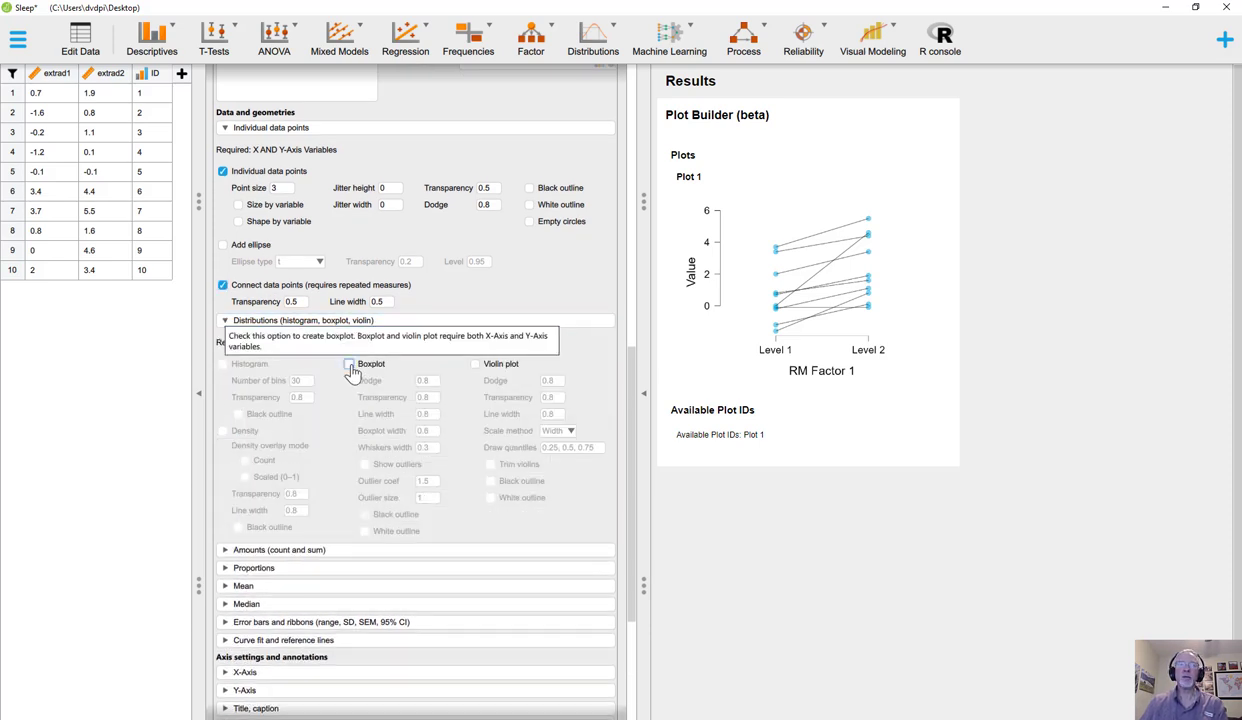
{"action": "left_click", "coordinate": [349, 365]}
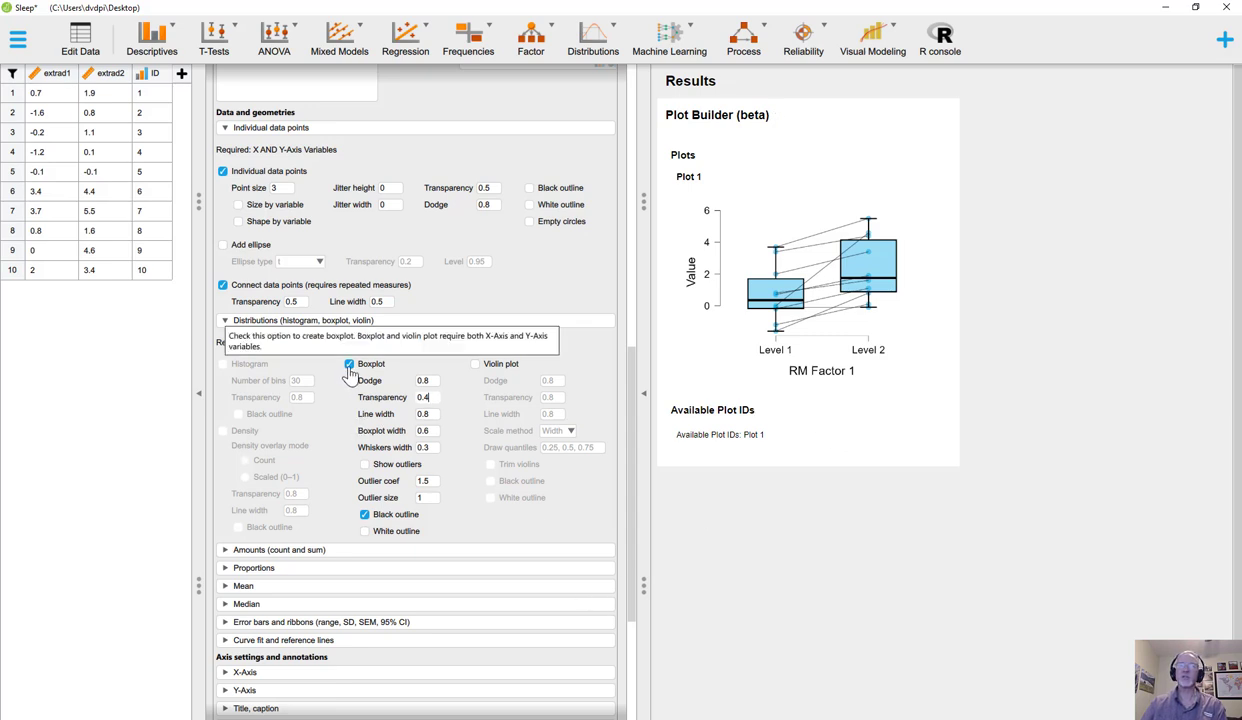
Step: Try a violin plot in place of the boxplot and combined with it, and return to the boxplot alone
{"action": "left_click", "coordinate": [348, 366]}
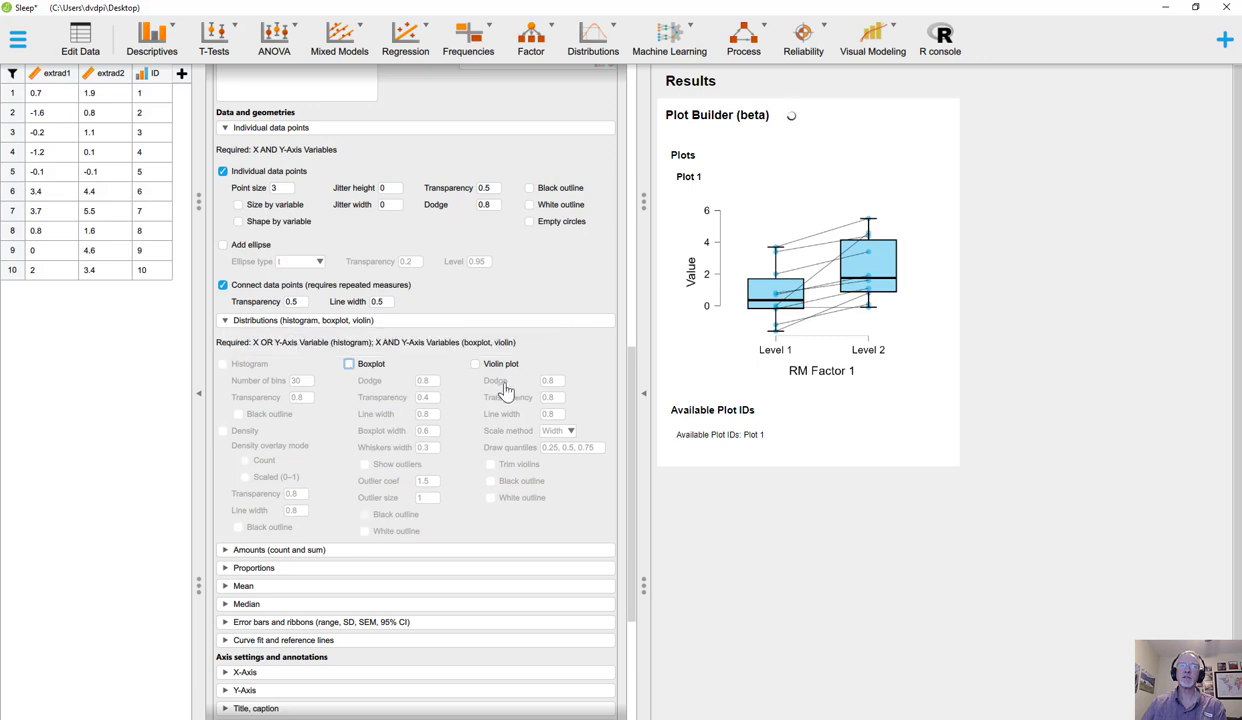
{"action": "left_click", "coordinate": [476, 366]}
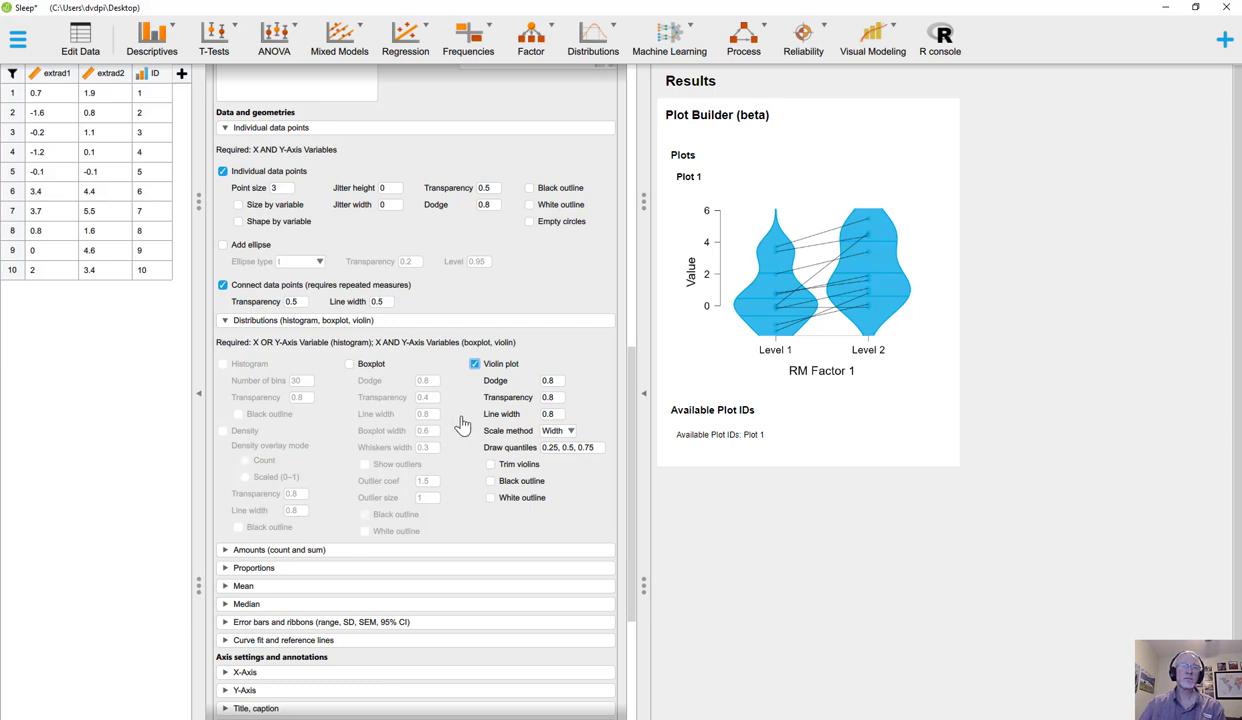
{"action": "scroll", "coordinate": [450, 410], "scroll_direction": "down", "scroll_amount": 1}
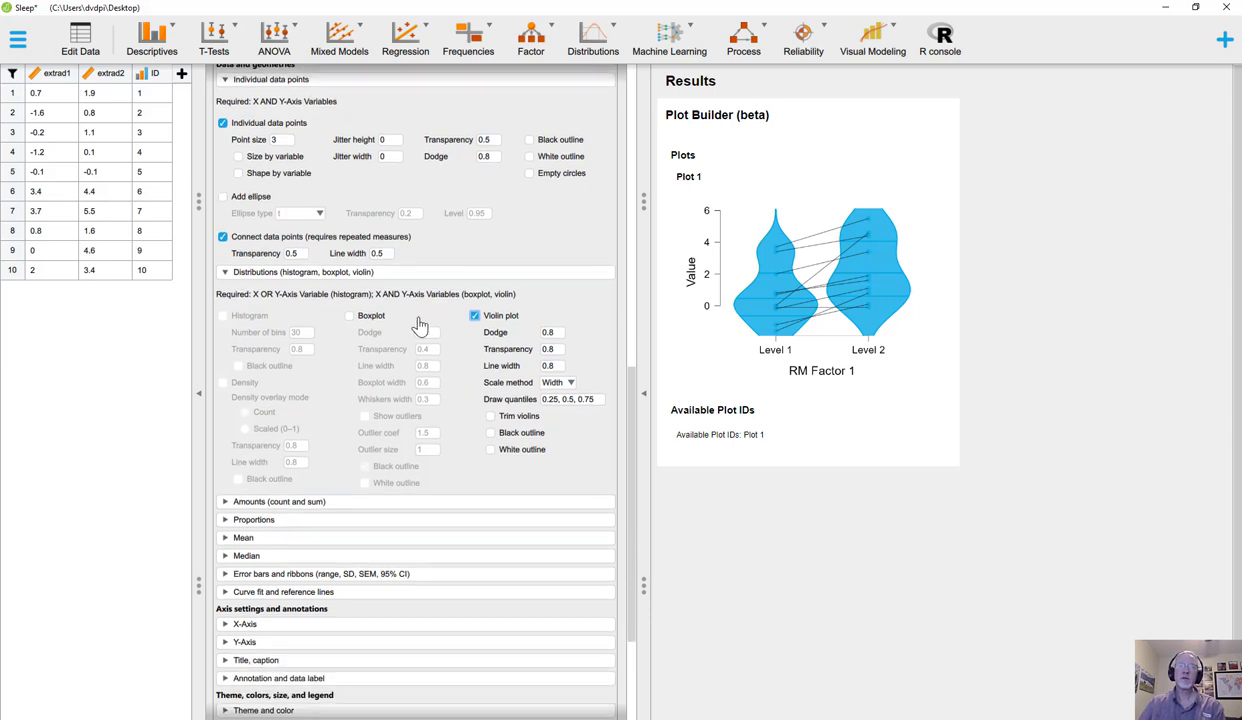
{"action": "left_click", "coordinate": [348, 316]}
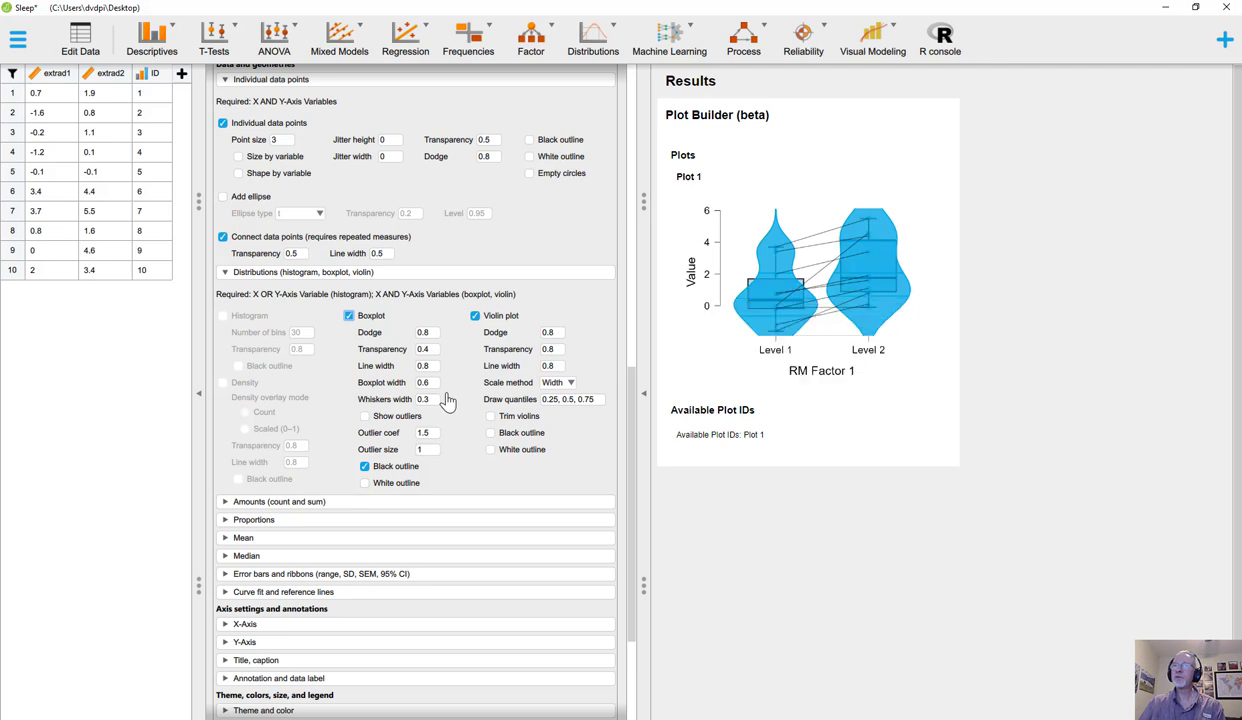
{"action": "left_click", "coordinate": [474, 317]}
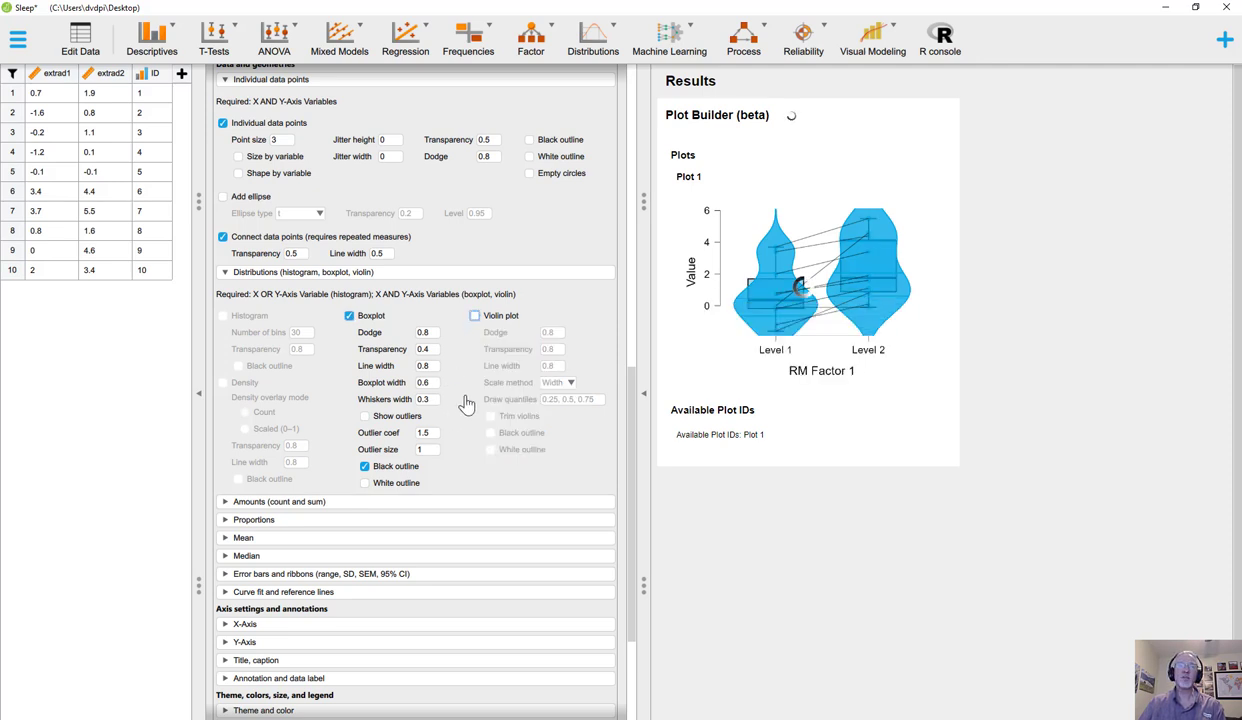
Step: Set the x-axis title of Plot 1 to "Drug Condition"
{"action": "scroll", "coordinate": [455, 415], "scroll_direction": "down", "scroll_amount": 4}
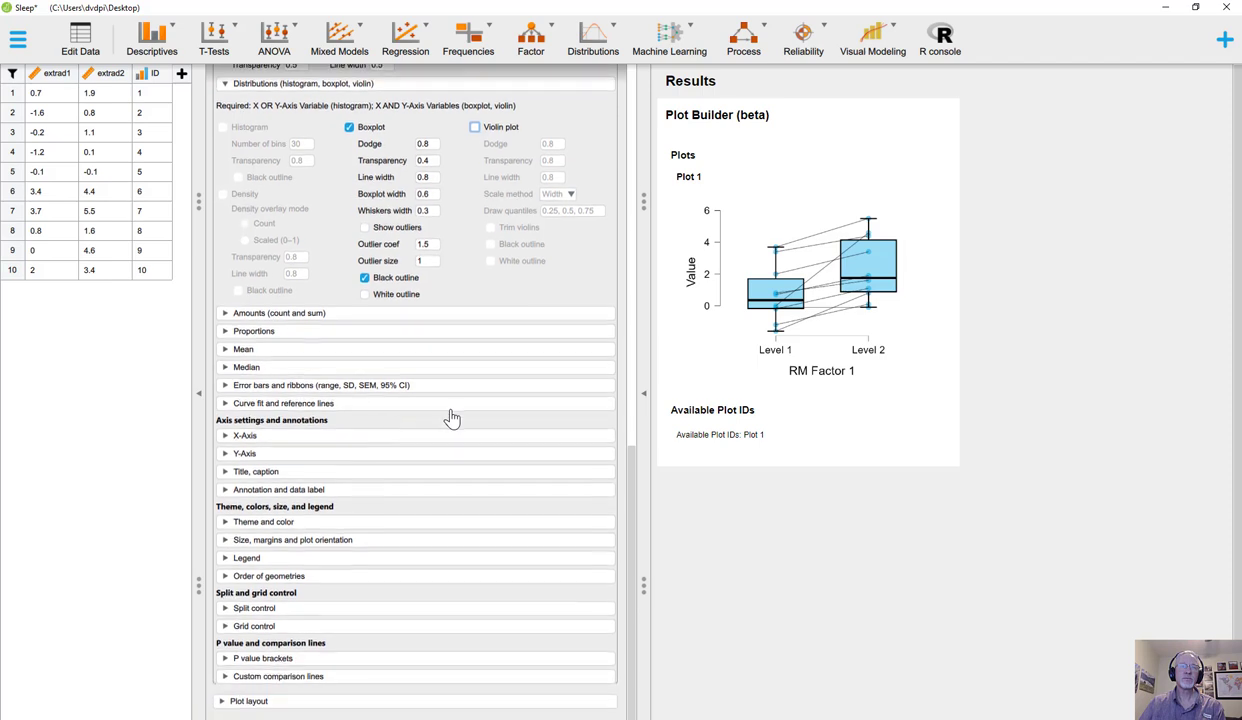
{"action": "left_click", "coordinate": [302, 437]}
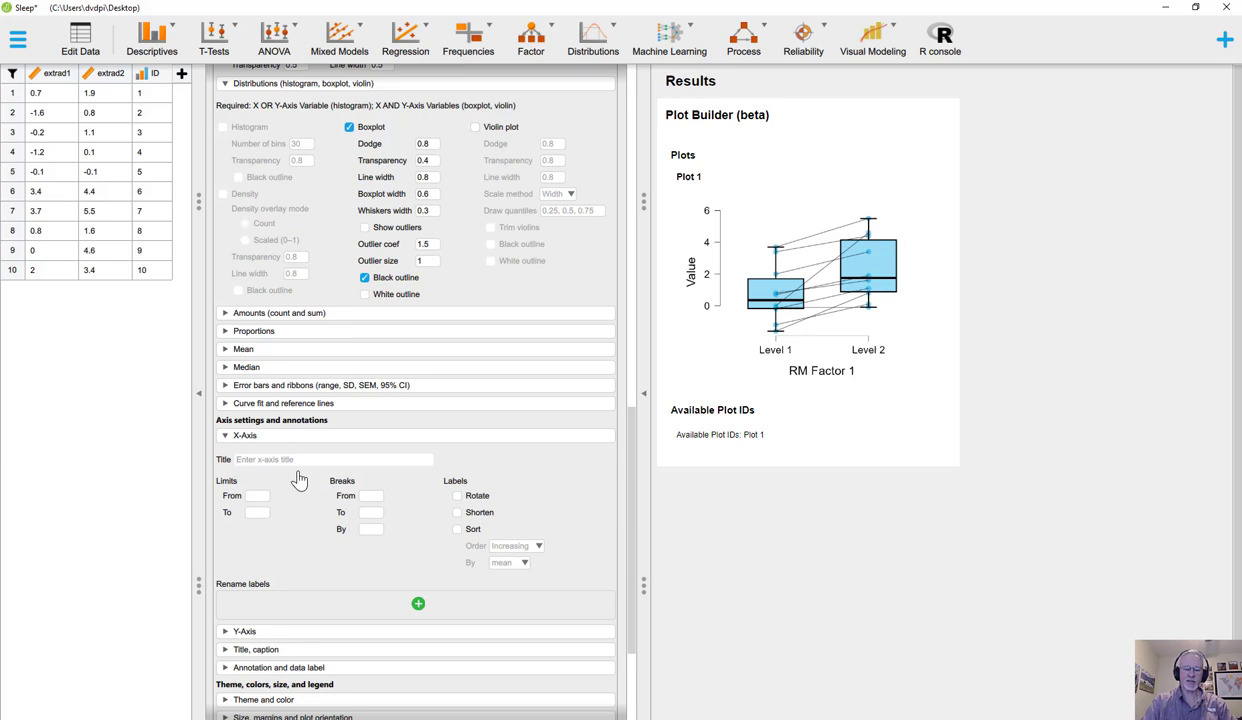
{"action": "type", "text": "Drug Condition"}
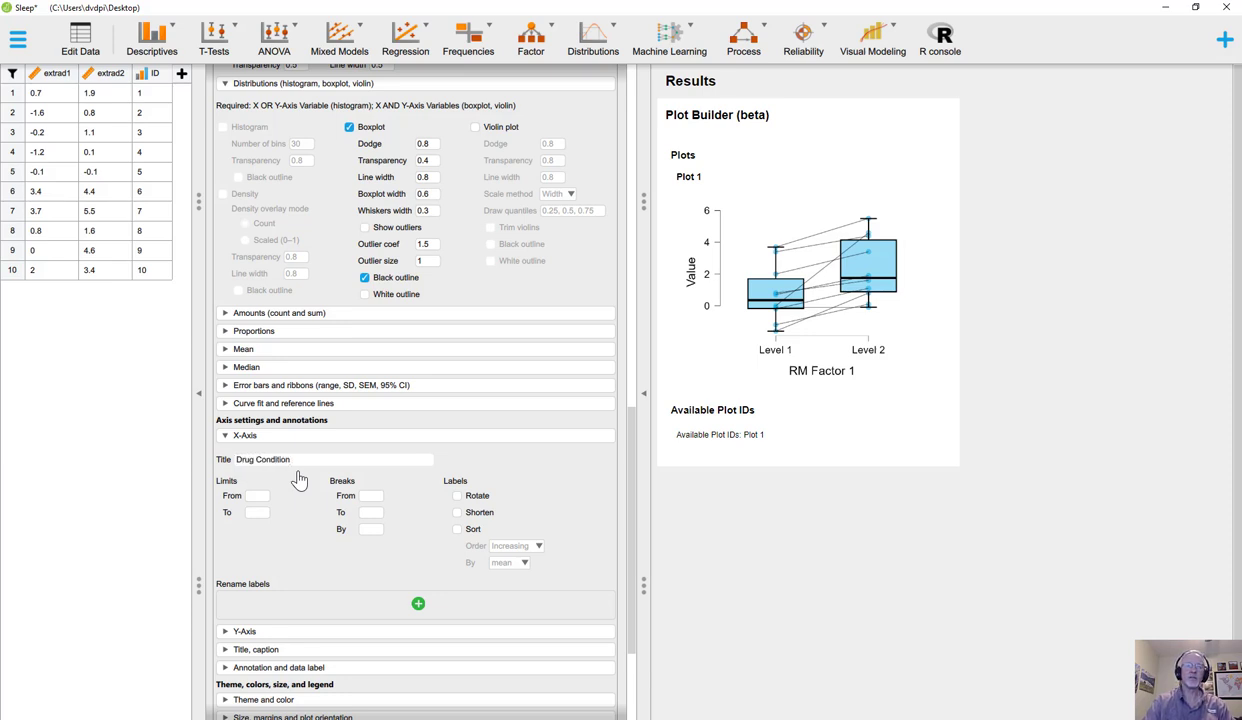
{"action": "key", "text": "Return"}
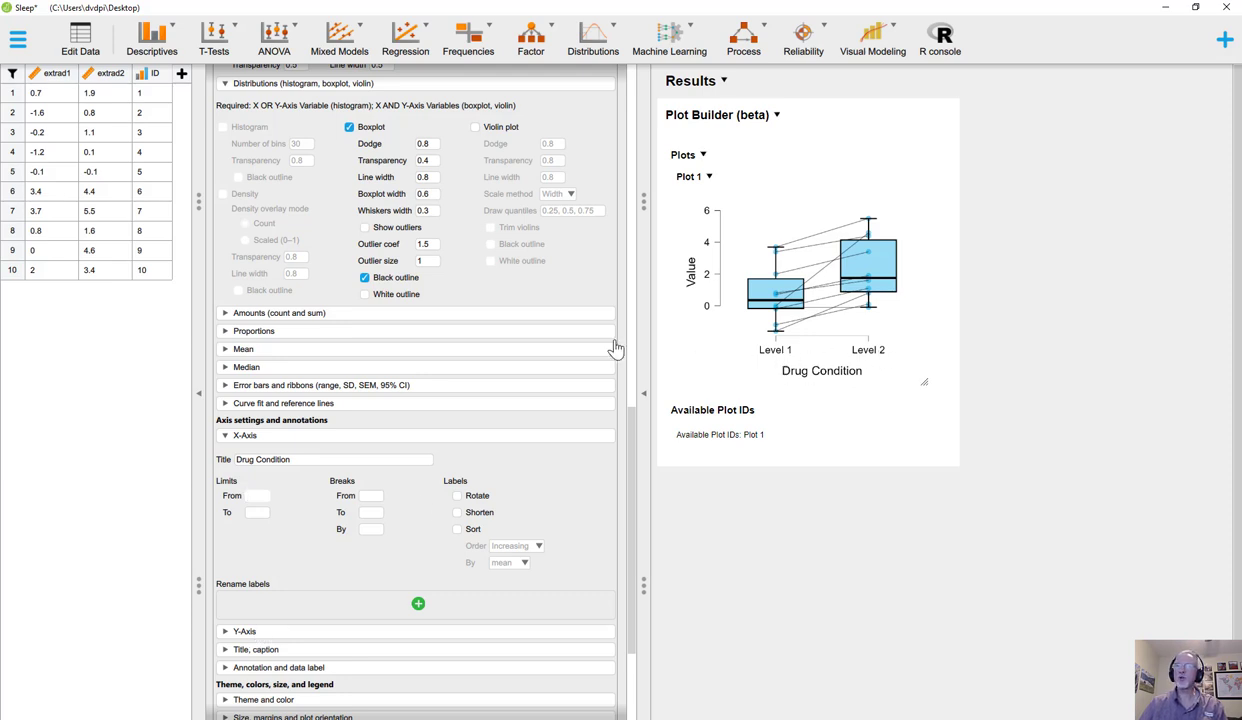
Step: Rename the two levels of RM Factor 1 as "Drug A" and "Drug B"
{"action": "scroll", "coordinate": [543, 353], "scroll_direction": "up", "scroll_amount": 2}
{"action": "scroll", "coordinate": [543, 353], "scroll_direction": "up", "scroll_amount": 15}
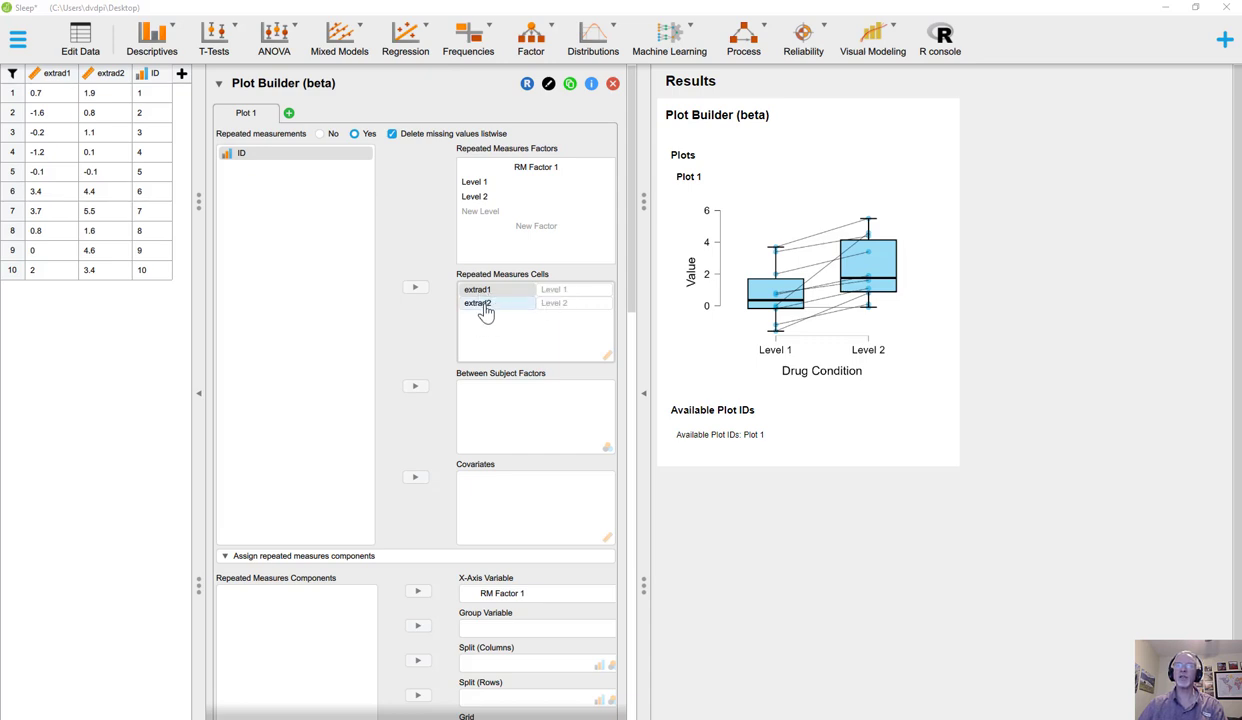
{"action": "left_click", "coordinate": [486, 183]}
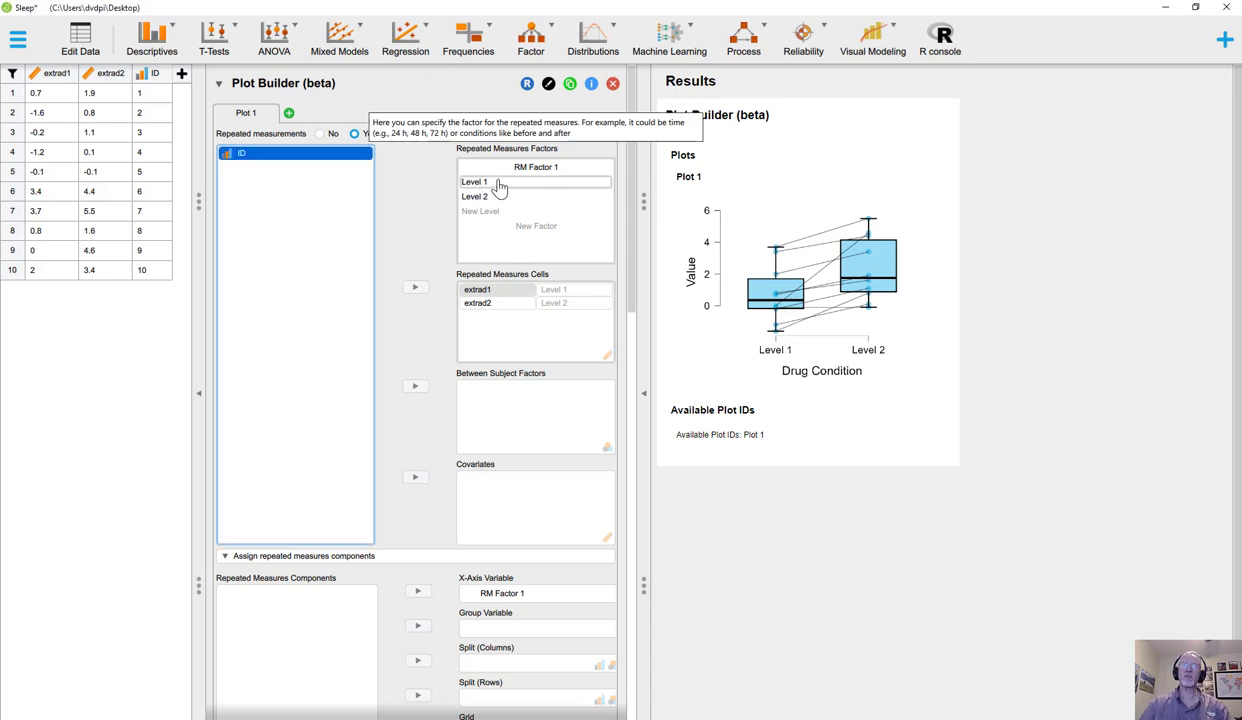
{"action": "left_click", "coordinate": [499, 186]}
{"action": "type", "text": "Drug"}
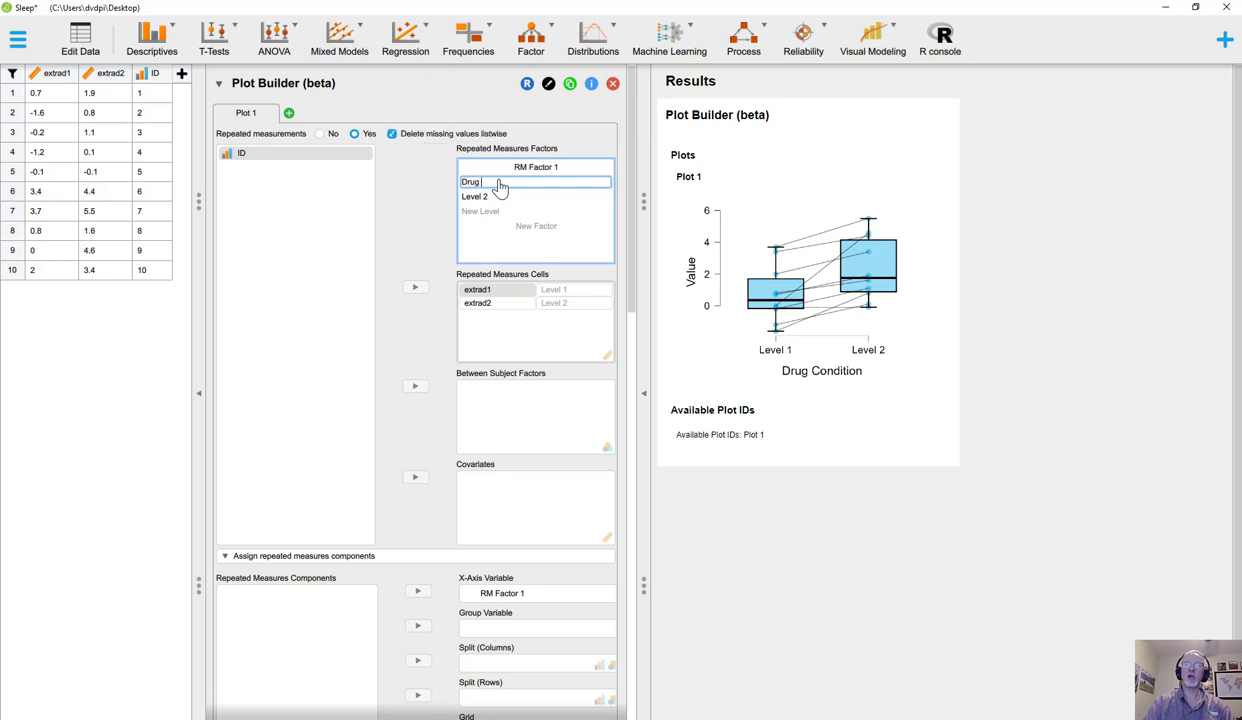
{"action": "type", "text": " A"}
{"action": "key", "text": "Tab"}
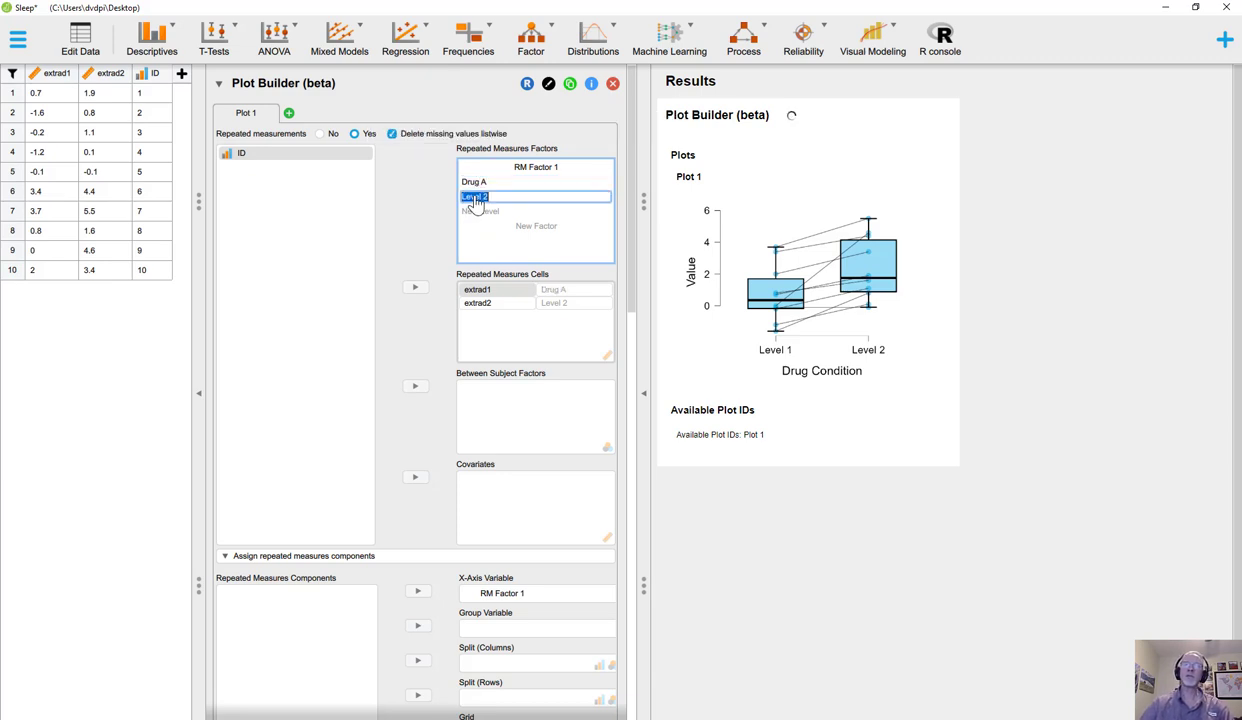
{"action": "type", "text": "Drug B"}
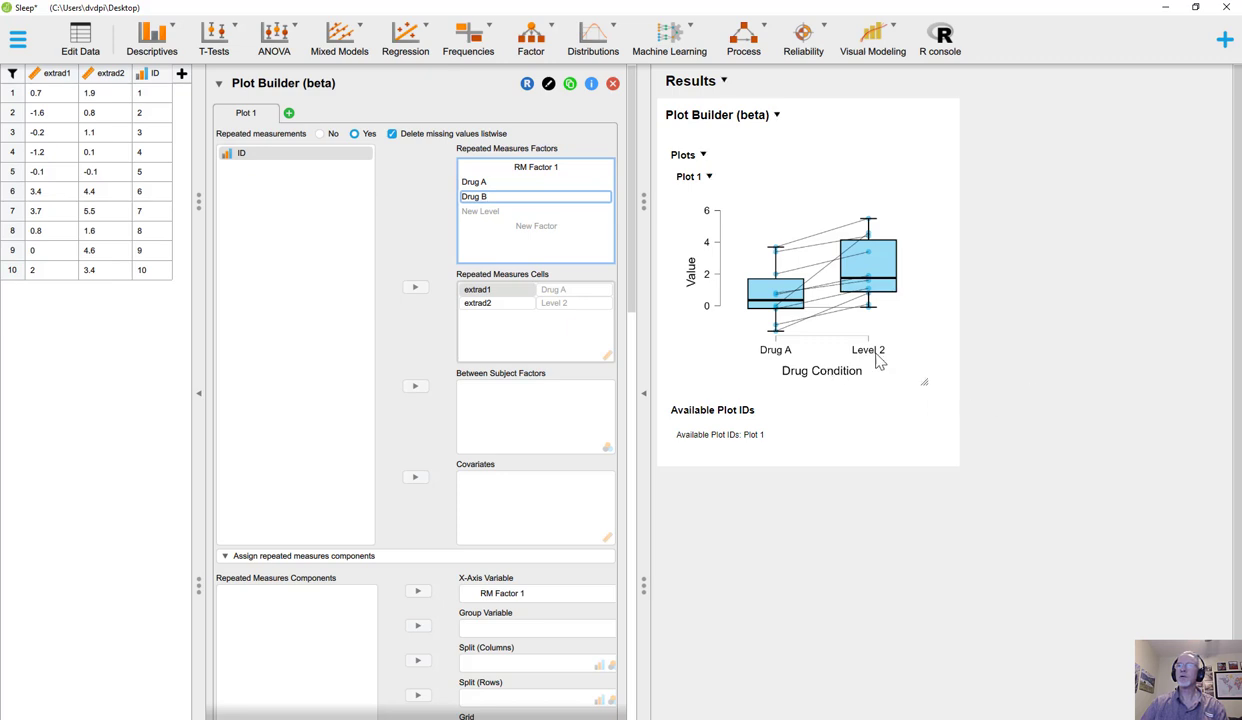
{"action": "key", "text": "Return"}
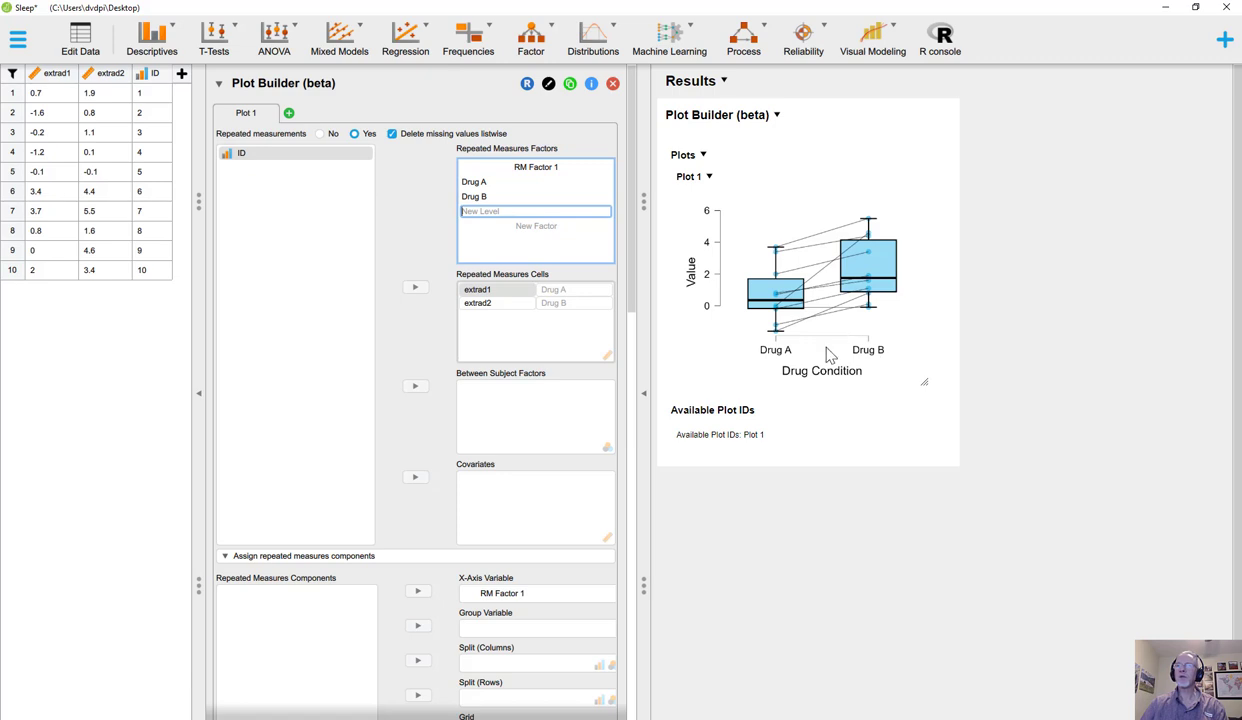
Step: Set the y-axis limits of Plot 1 from -2 to 6
{"action": "scroll", "coordinate": [418, 428], "scroll_direction": "down", "scroll_amount": 3}
{"action": "scroll", "coordinate": [418, 430], "scroll_direction": "down", "scroll_amount": 5}
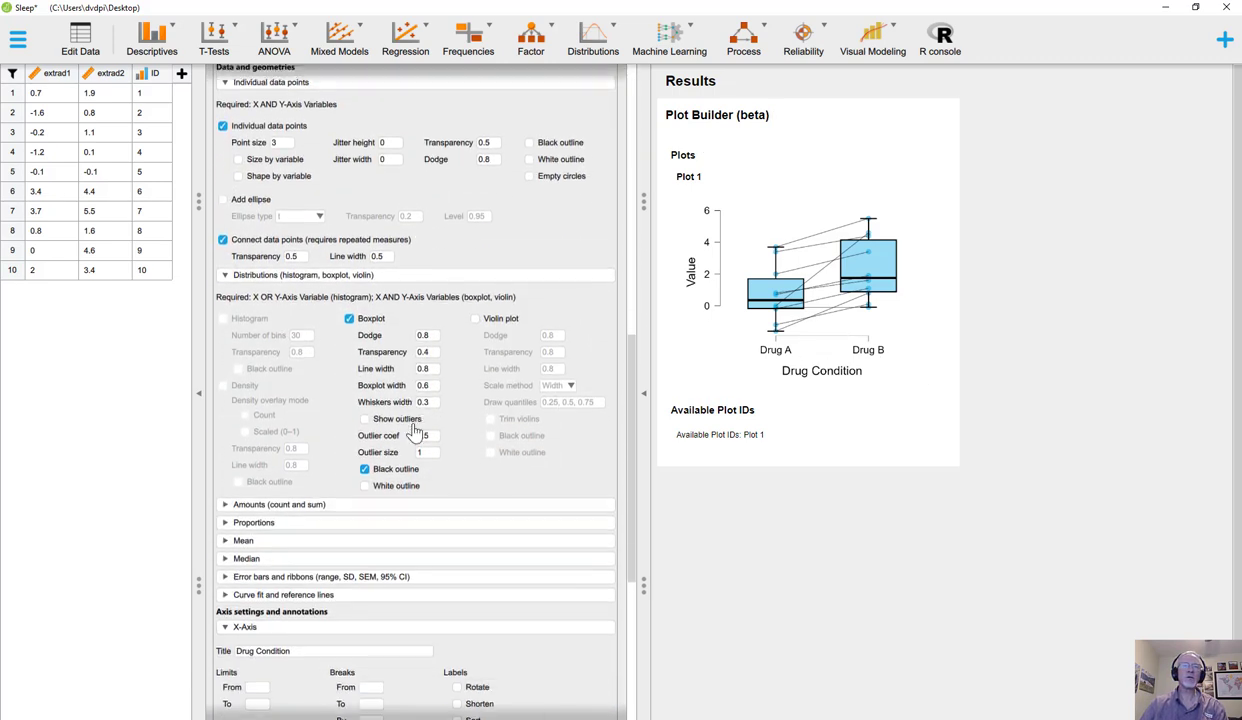
{"action": "scroll", "coordinate": [272, 445], "scroll_direction": "down", "scroll_amount": 3}
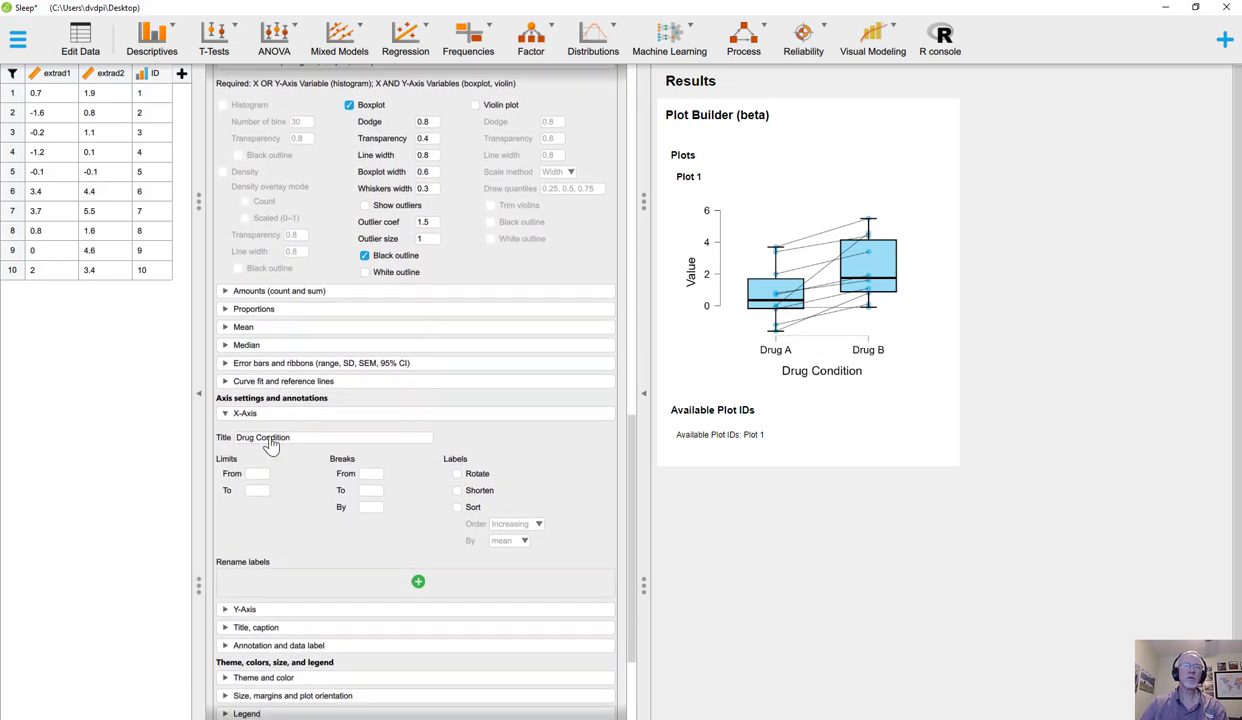
{"action": "left_click", "coordinate": [272, 455]}
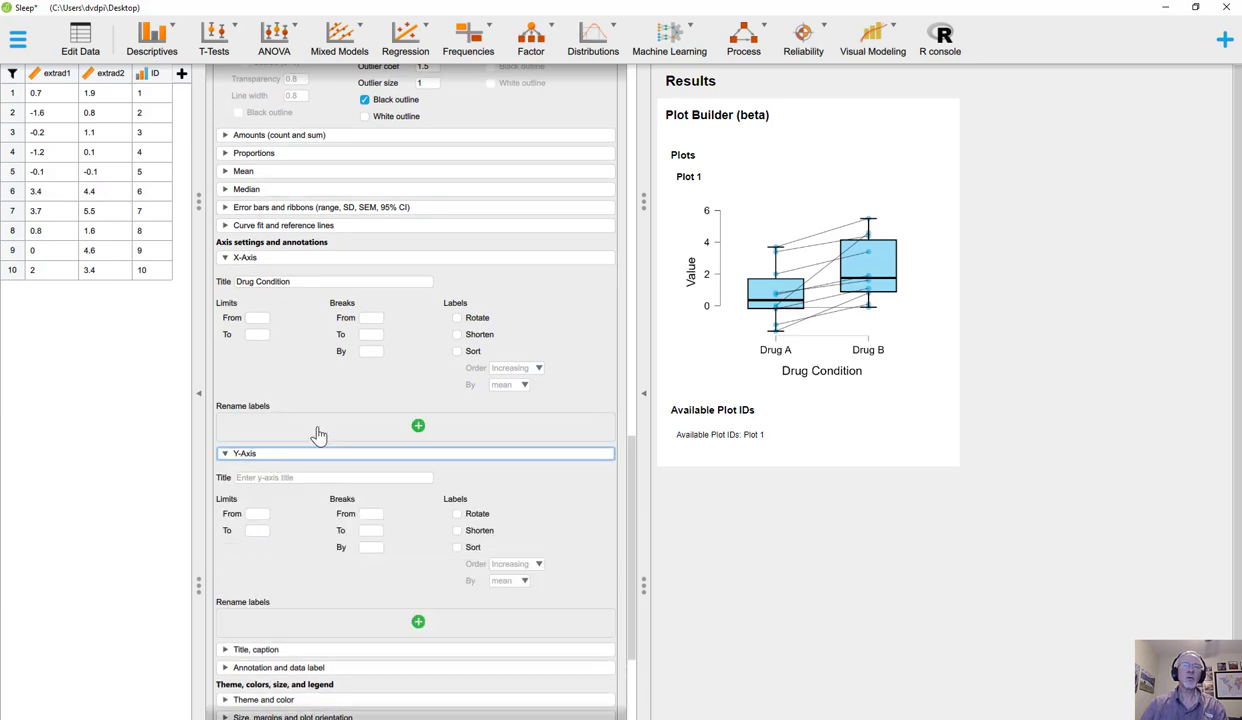
{"action": "scroll", "coordinate": [258, 438], "scroll_direction": "down", "scroll_amount": 2}
{"action": "left_click", "coordinate": [268, 387]}
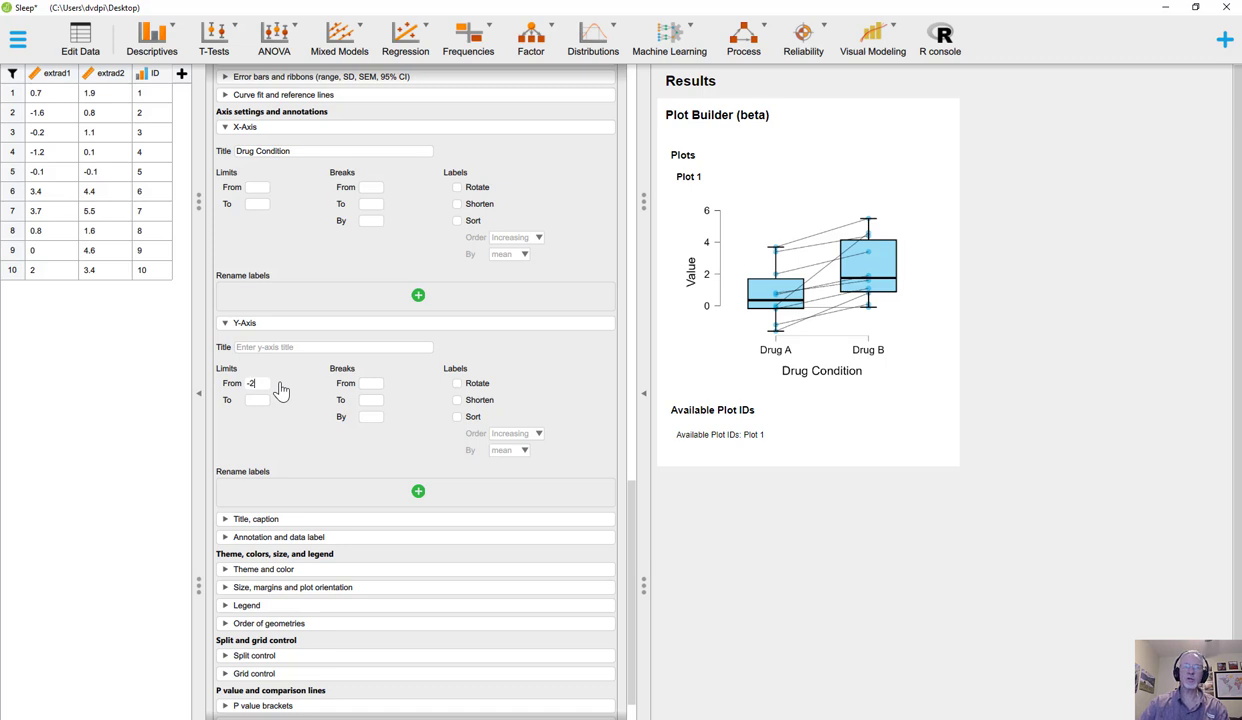
{"action": "left_click", "coordinate": [249, 404]}
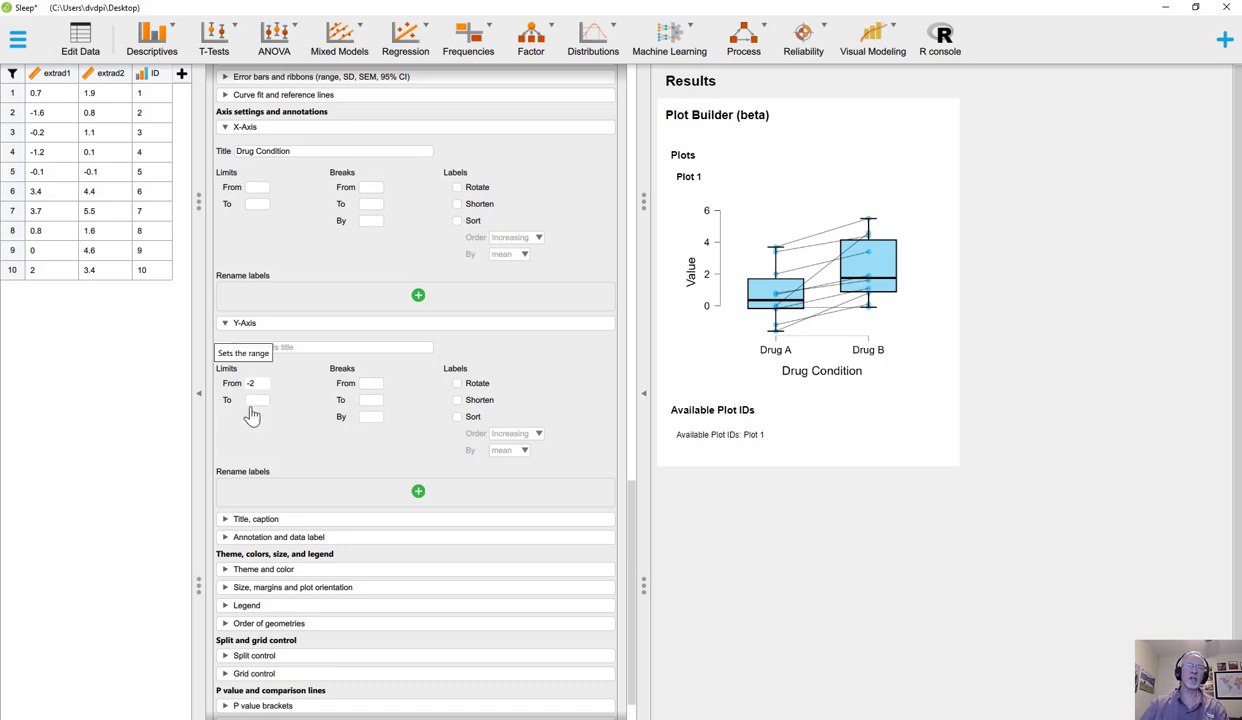
{"action": "type", "text": "6"}
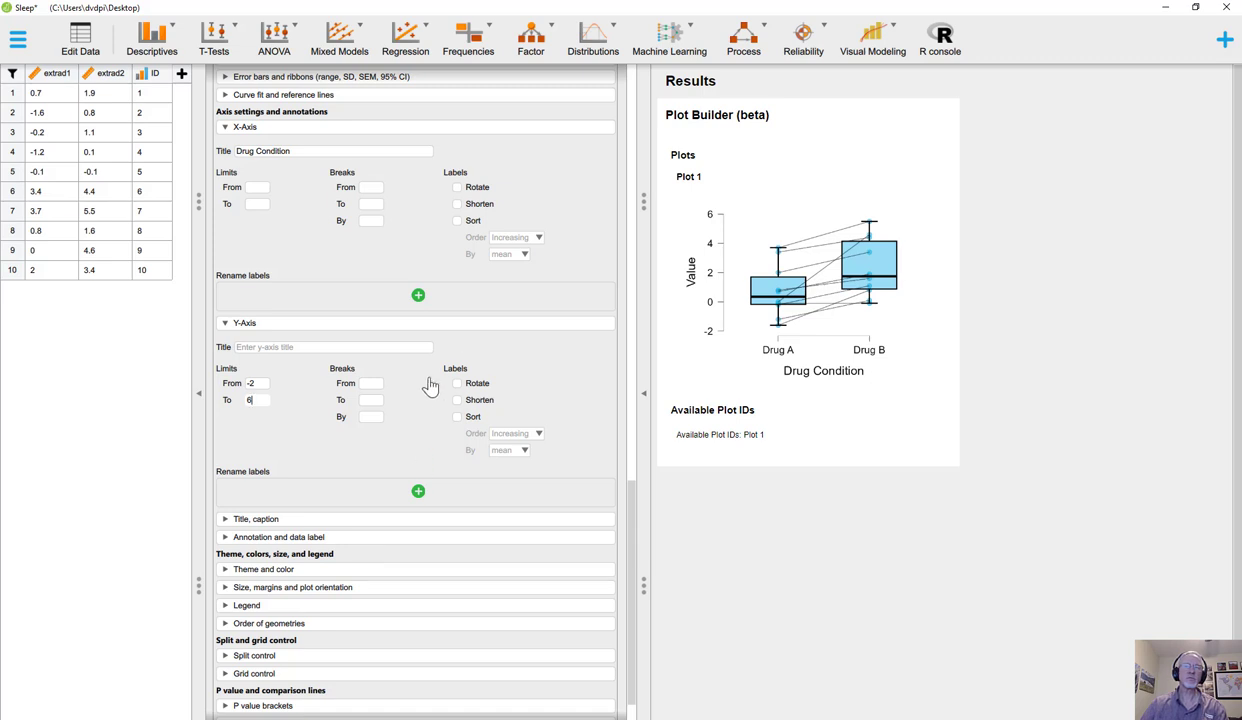
Step: Set the y-axis title of Plot 1 to "Extra Hours of Sleep"
{"action": "scroll", "coordinate": [308, 486], "scroll_direction": "down", "scroll_amount": 1}
{"action": "left_click", "coordinate": [317, 479]}
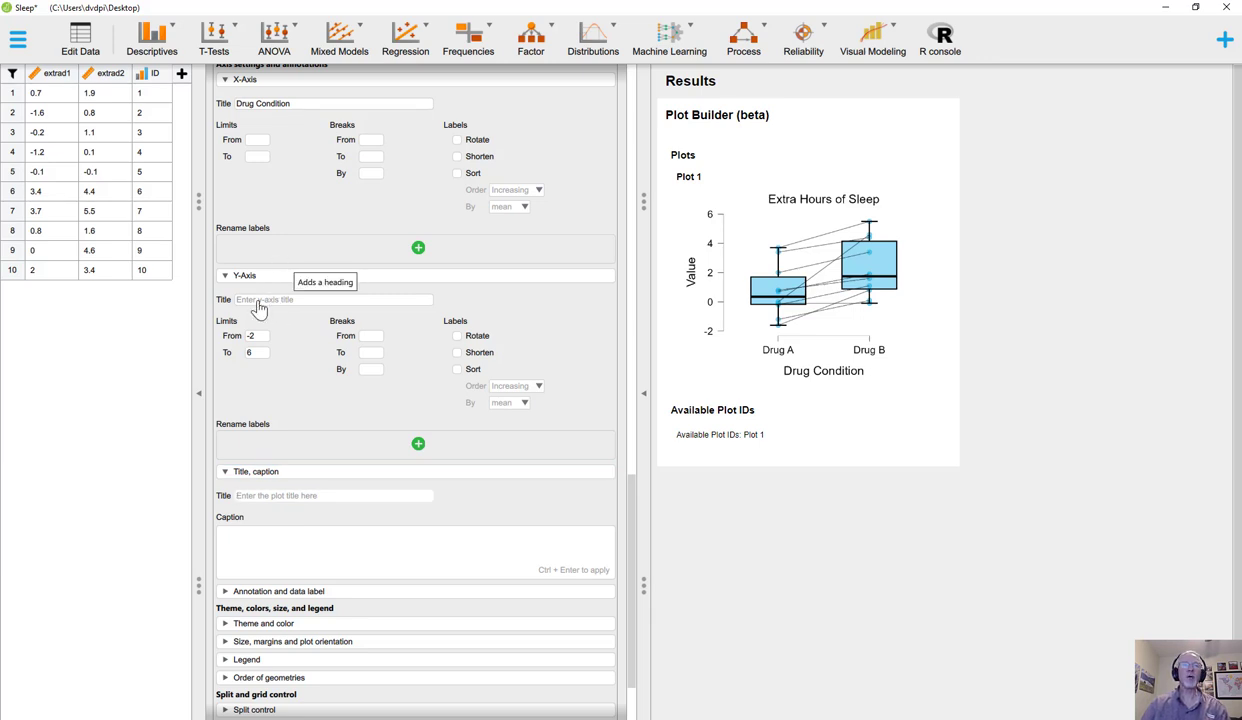
{"action": "left_click", "coordinate": [258, 304]}
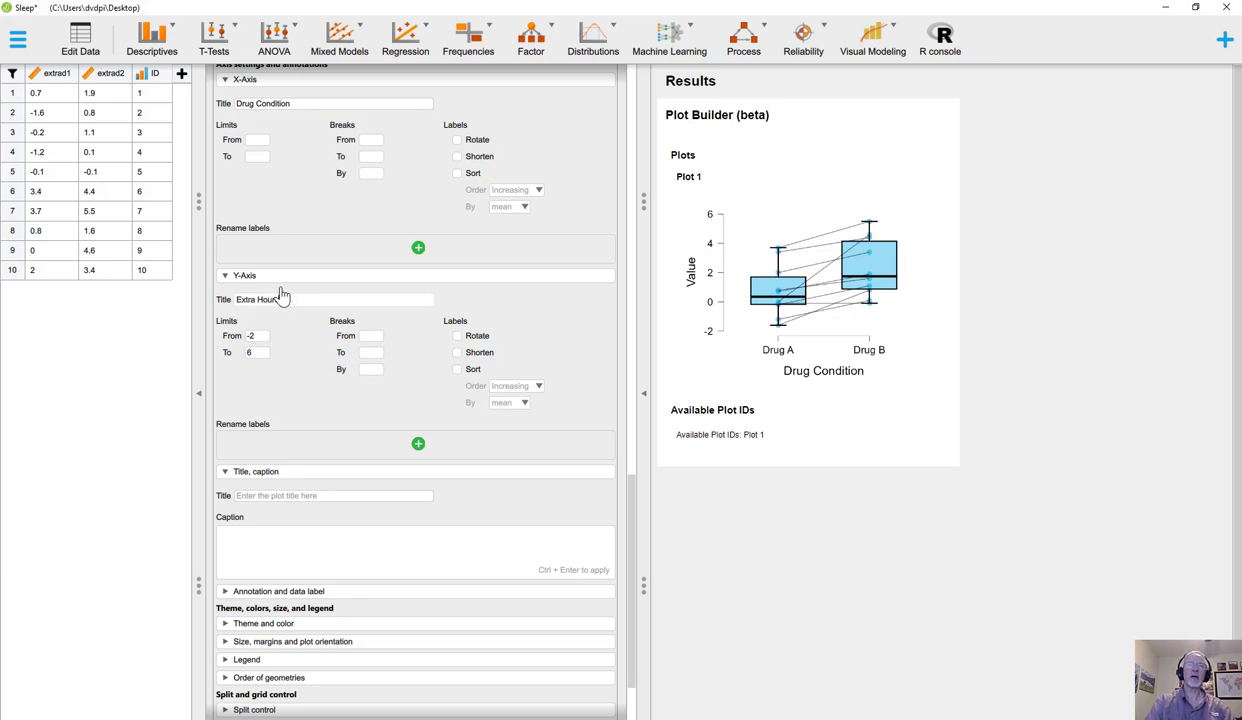
{"action": "key", "text": "Return"}
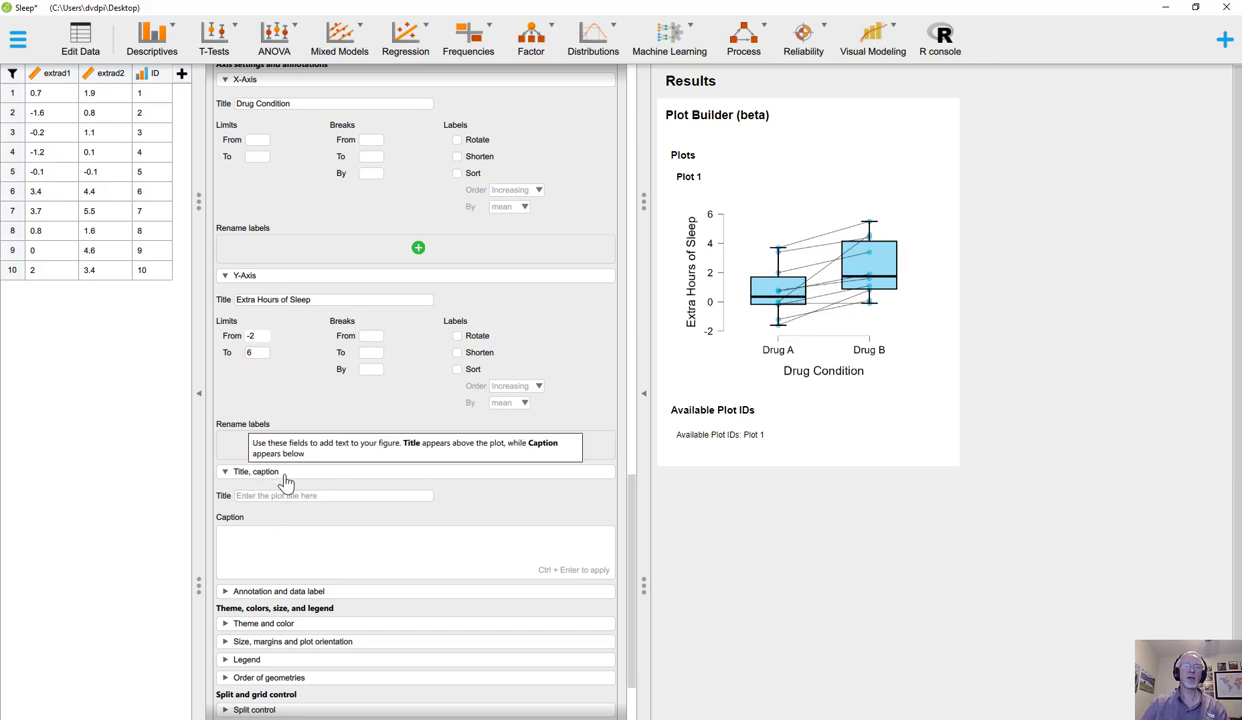
Step: Title the plot "Extra Hours of Sleep as a Function of Drug Condition" and enlarge it to fit the full title
{"action": "left_click", "coordinate": [284, 474]}
{"action": "left_click", "coordinate": [283, 474]}
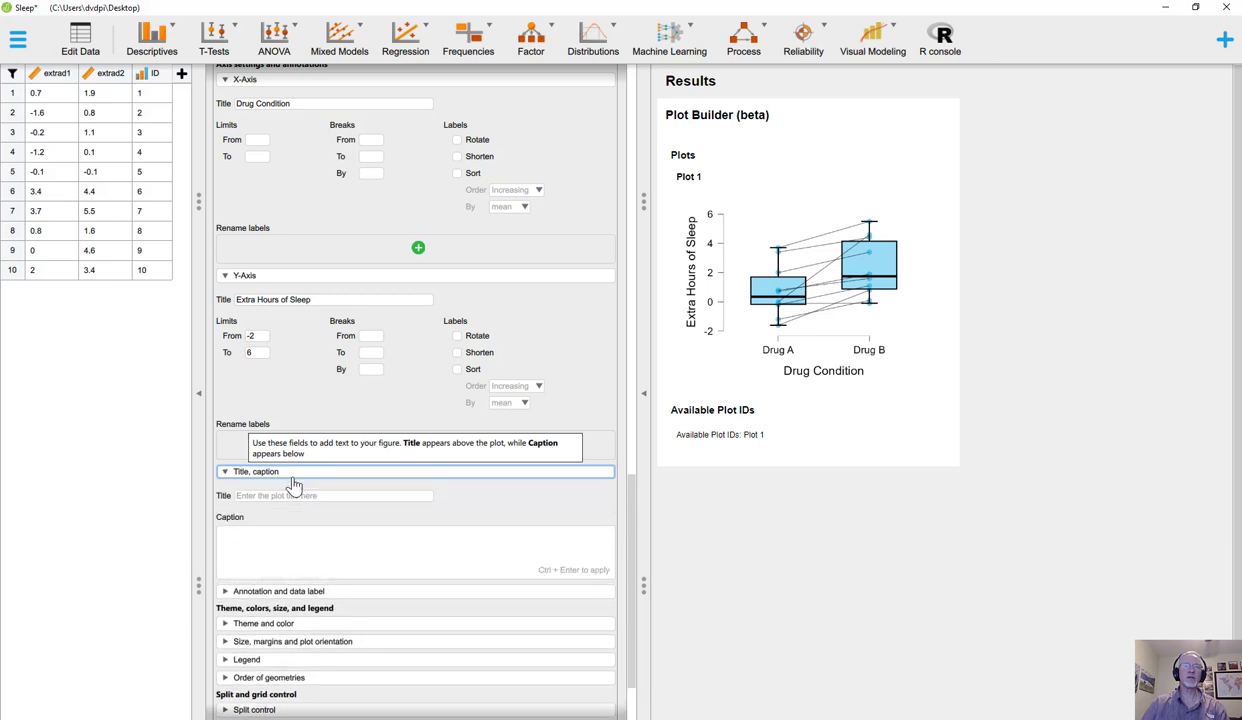
{"action": "left_click", "coordinate": [274, 496]}
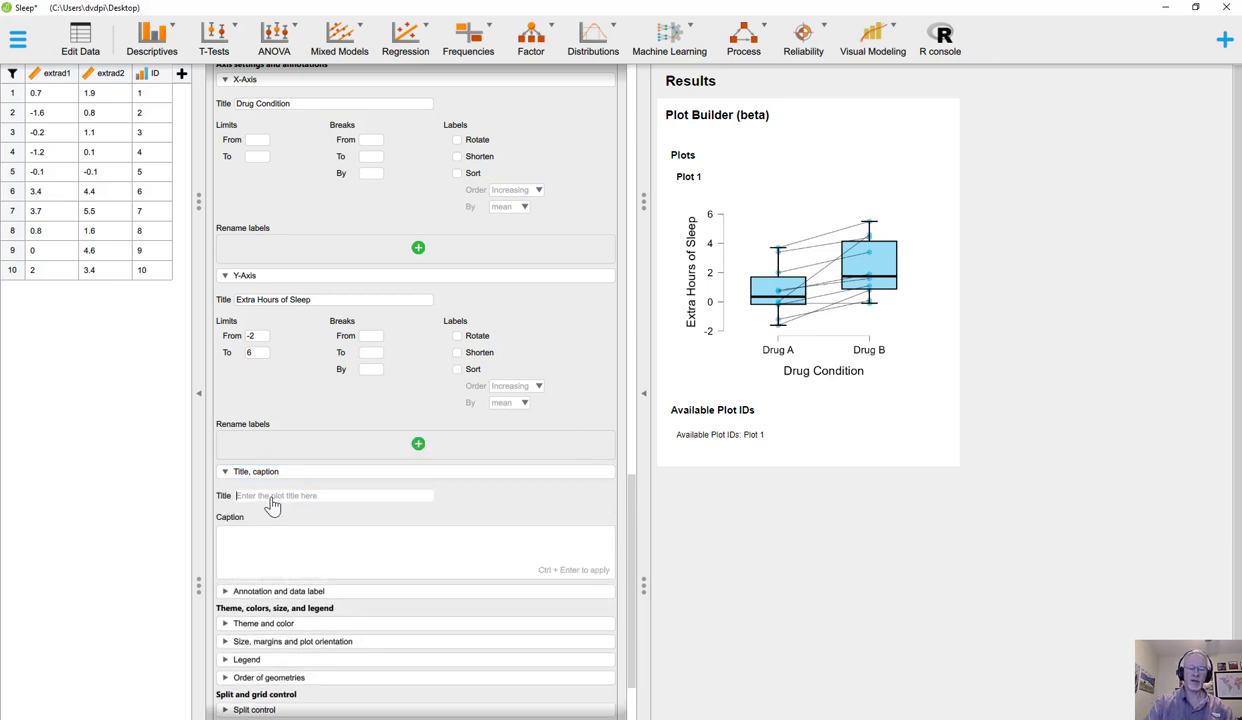
{"action": "type", "text": "Ex"}
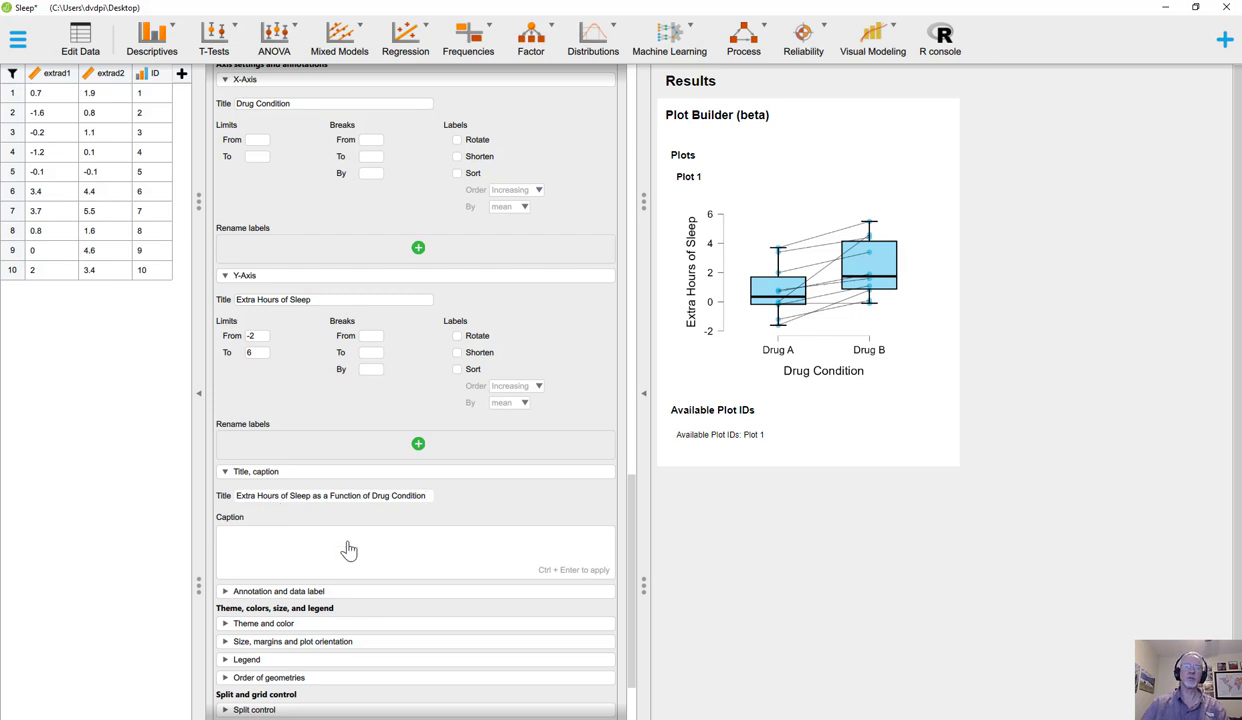
{"action": "left_click", "coordinate": [507, 497]}
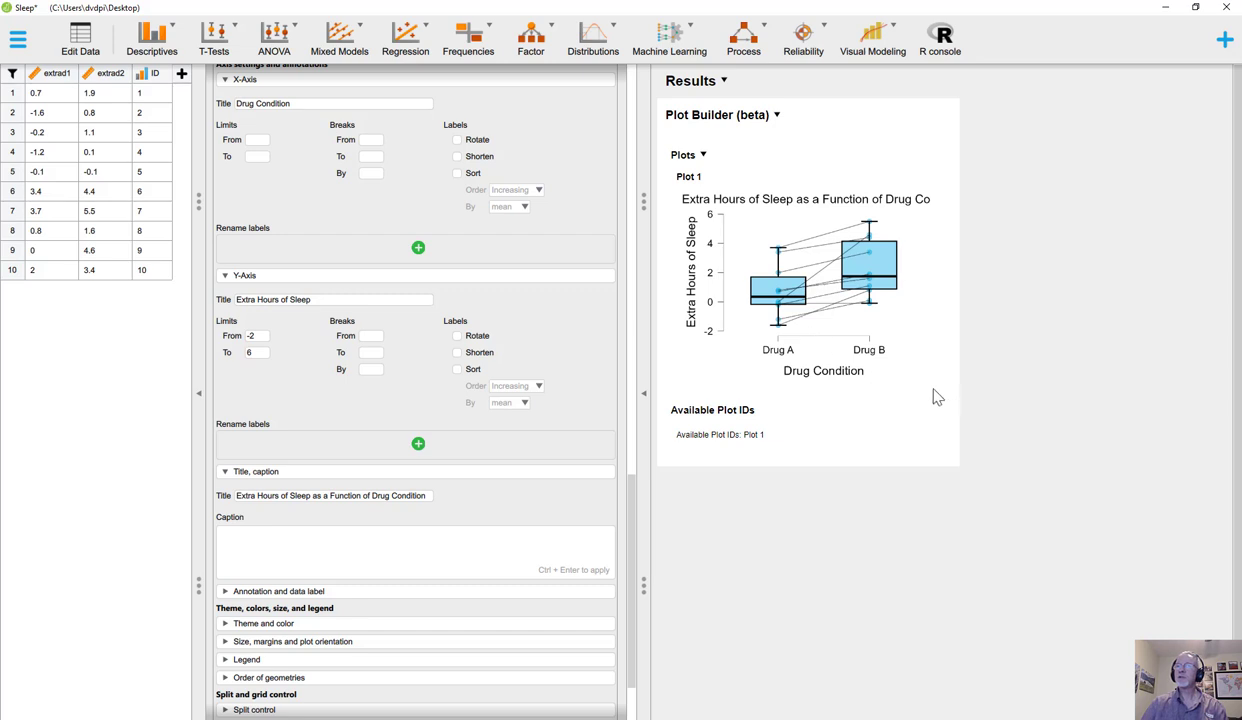
{"action": "left_click_drag", "start_coordinate": [922, 382], "coordinate": [988, 486]}
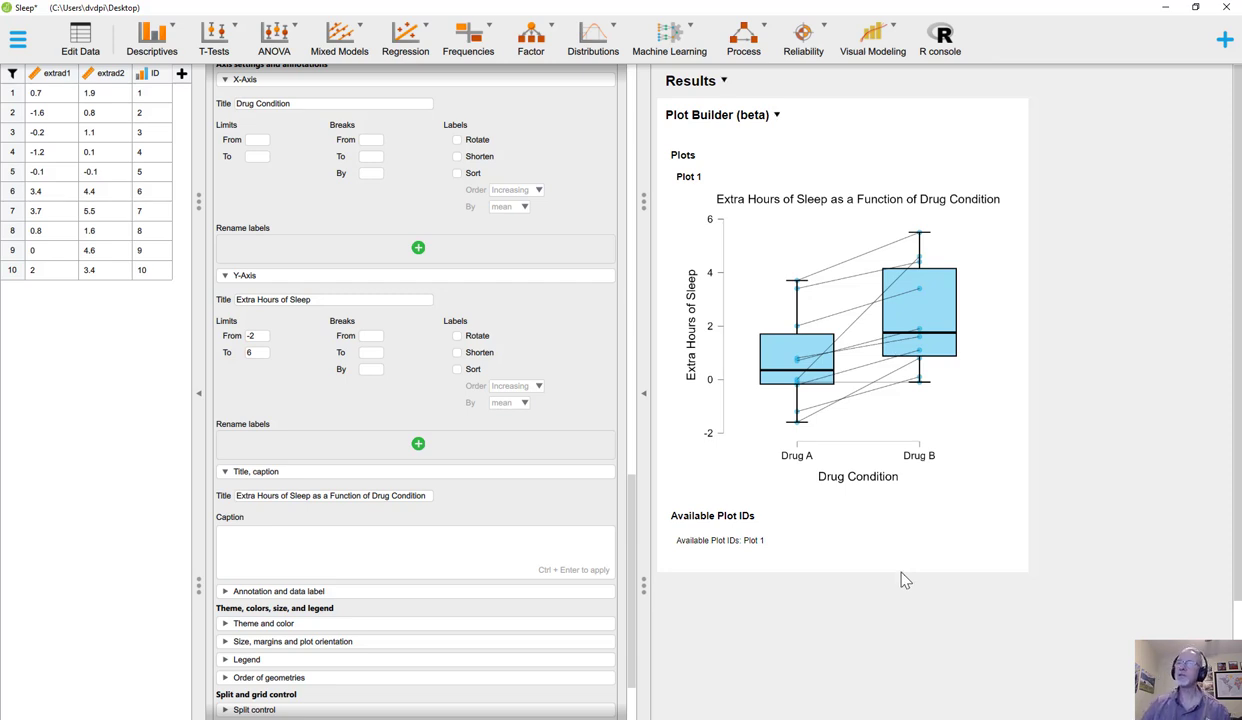
Step: Color Plot 1 by the X variable and enlarge the plot further to make room for the legend
{"action": "scroll", "coordinate": [340, 445], "scroll_direction": "down", "scroll_amount": 2}
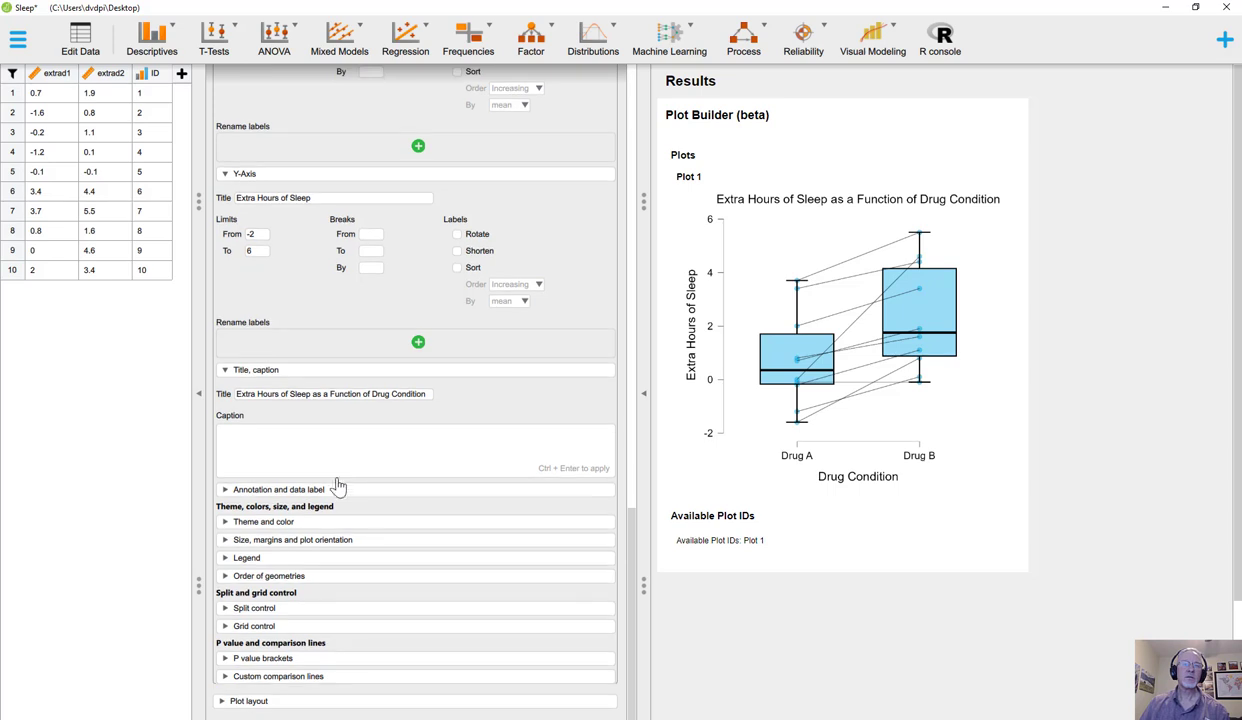
{"action": "left_click", "coordinate": [334, 522]}
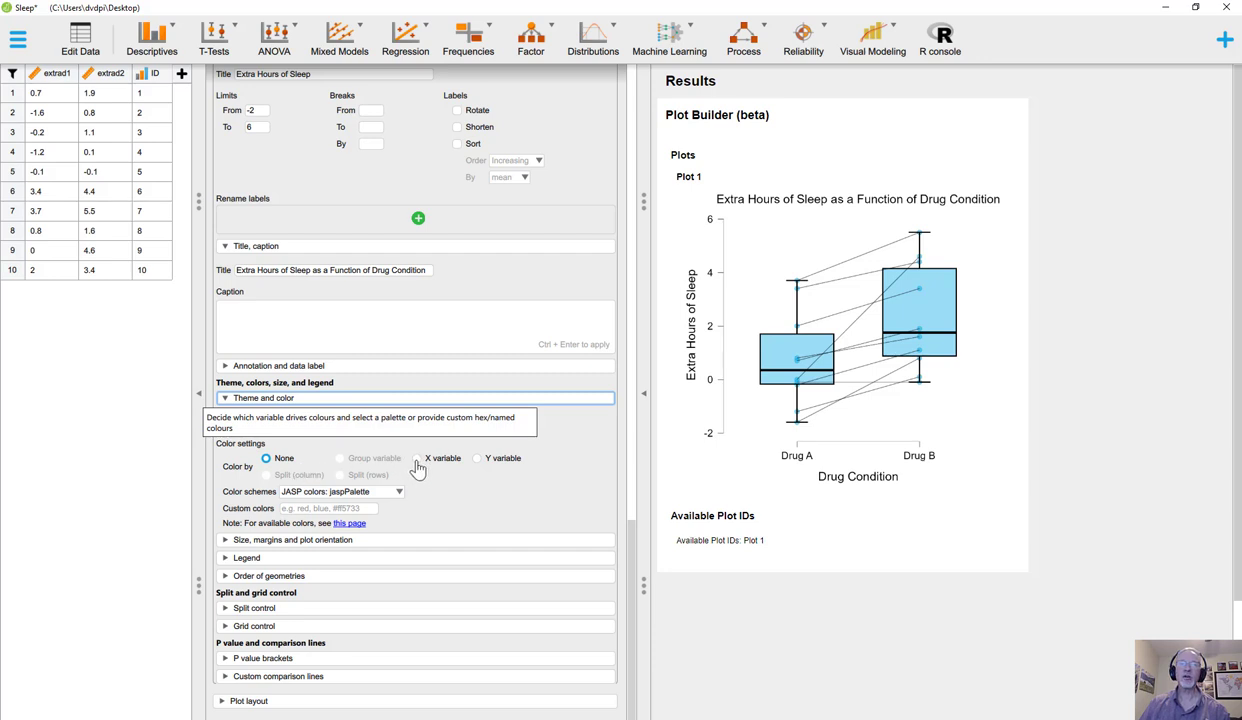
{"action": "left_click", "coordinate": [417, 460]}
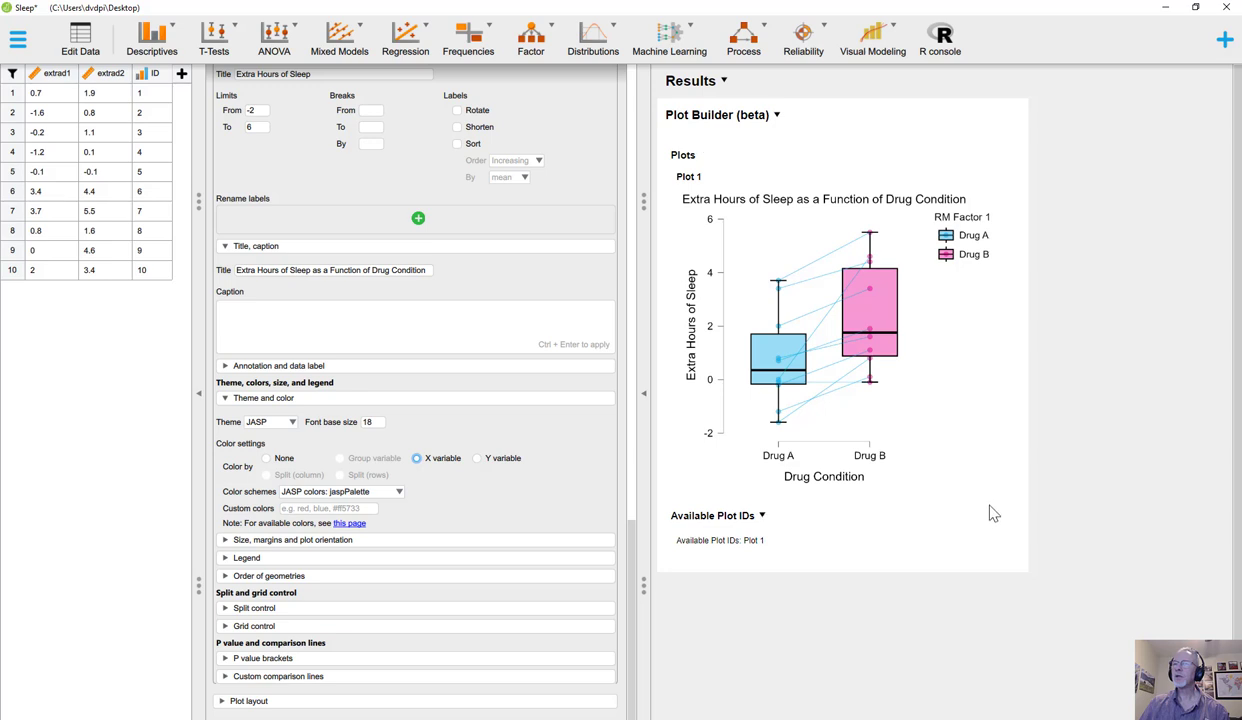
{"action": "left_click_drag", "start_coordinate": [990, 488], "coordinate": [1115, 588]}
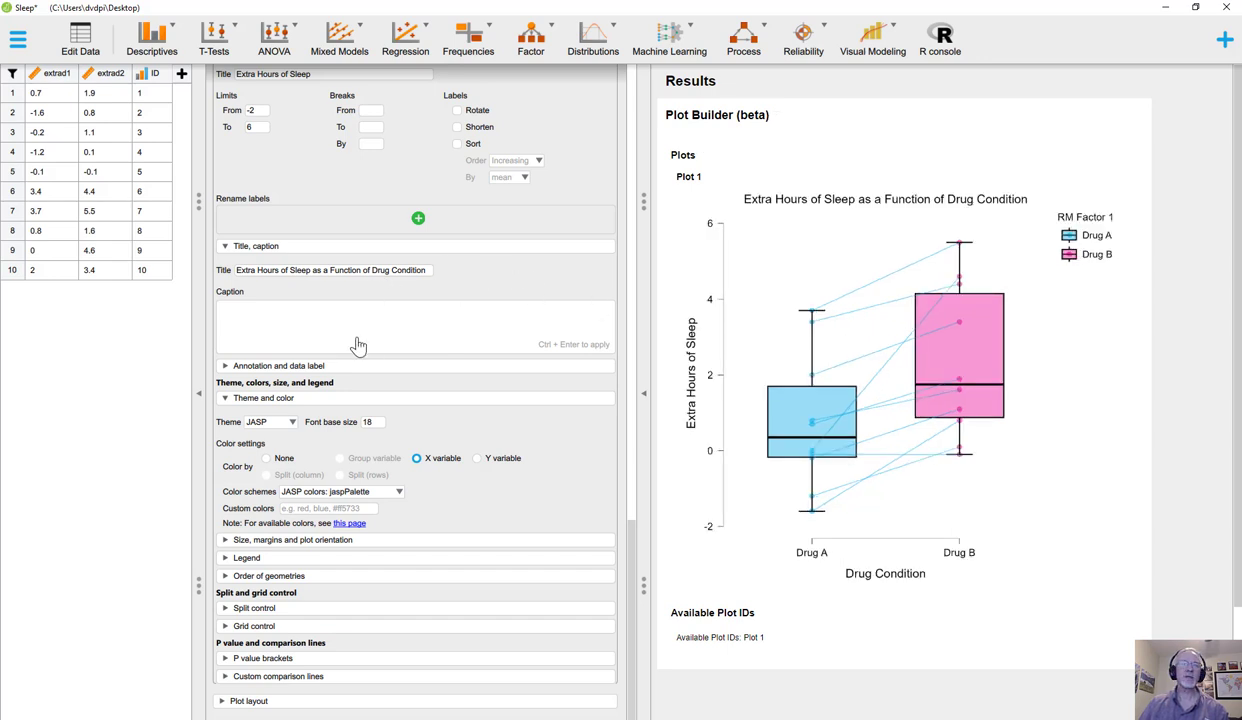
Step: Apply the "Discrete: Apple" color scheme to Plot 1
{"action": "left_click", "coordinate": [368, 497]}
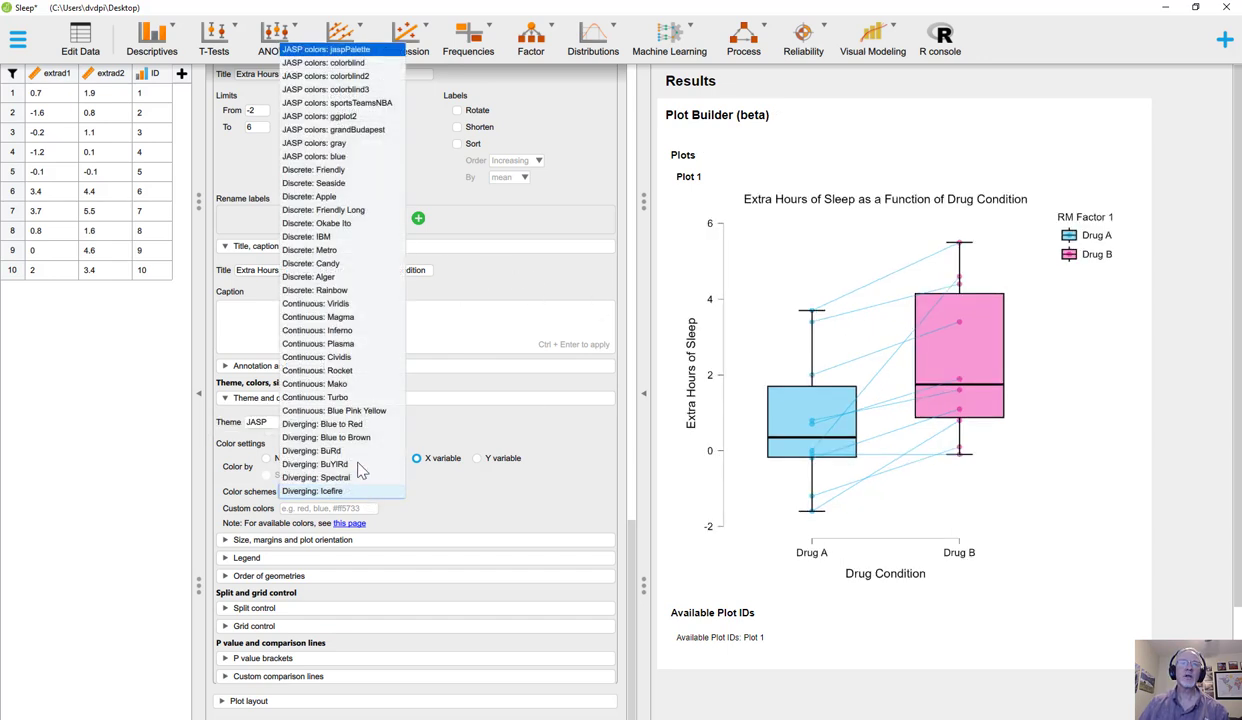
{"action": "left_click", "coordinate": [336, 197]}
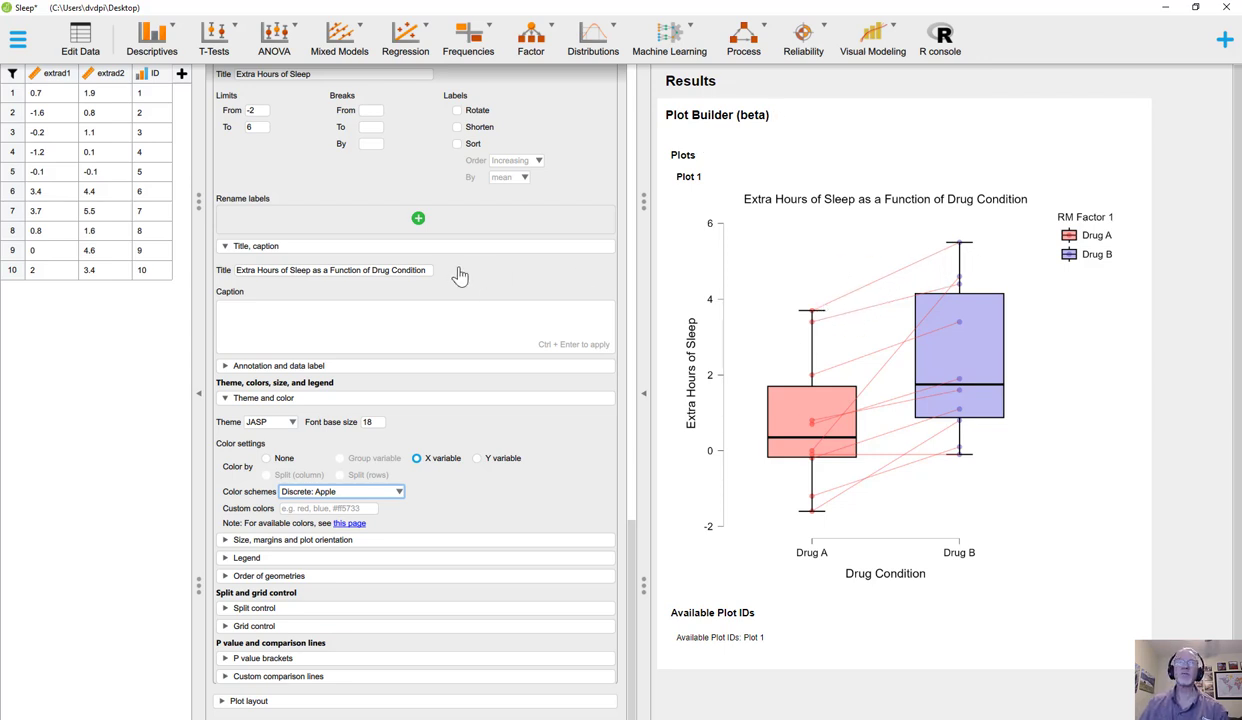
Step: Set the transparency of the lines connecting the individual data points to 0.9
{"action": "scroll", "coordinate": [455, 232], "scroll_direction": "up", "scroll_amount": 5}
{"action": "scroll", "coordinate": [455, 232], "scroll_direction": "up", "scroll_amount": 6}
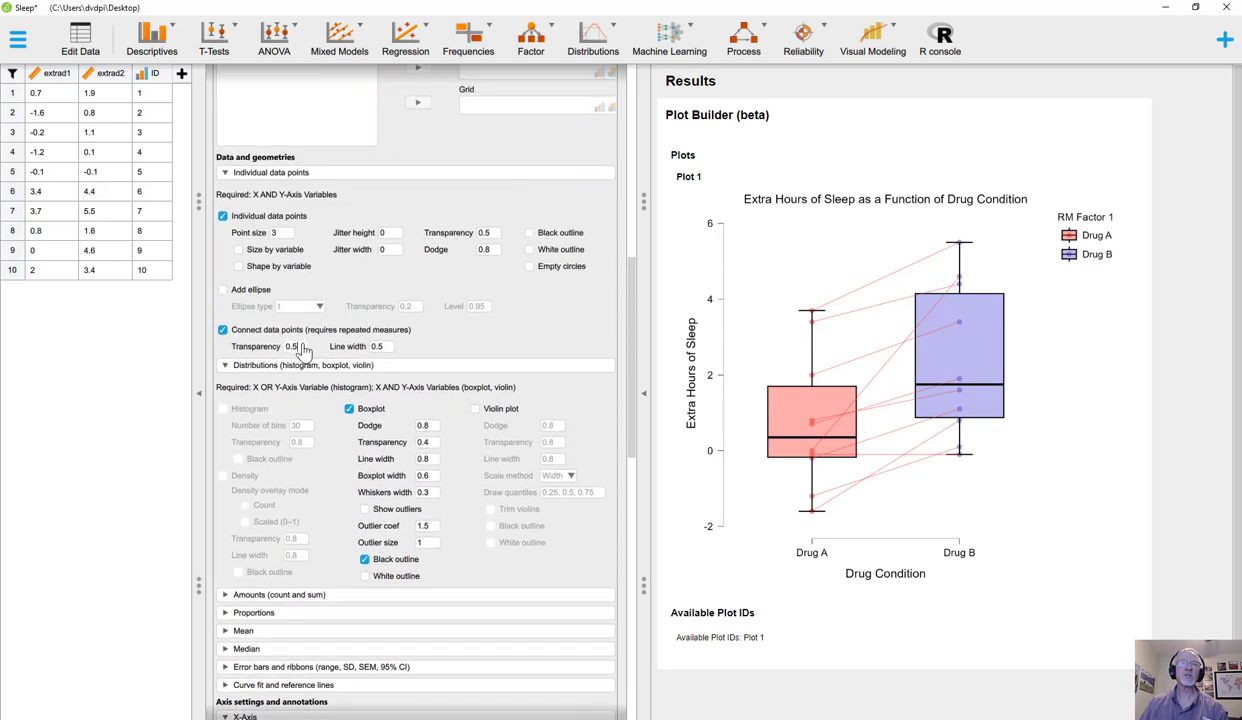
{"action": "key", "text": "BackSpace"}
{"action": "key", "text": "BackSpace"}
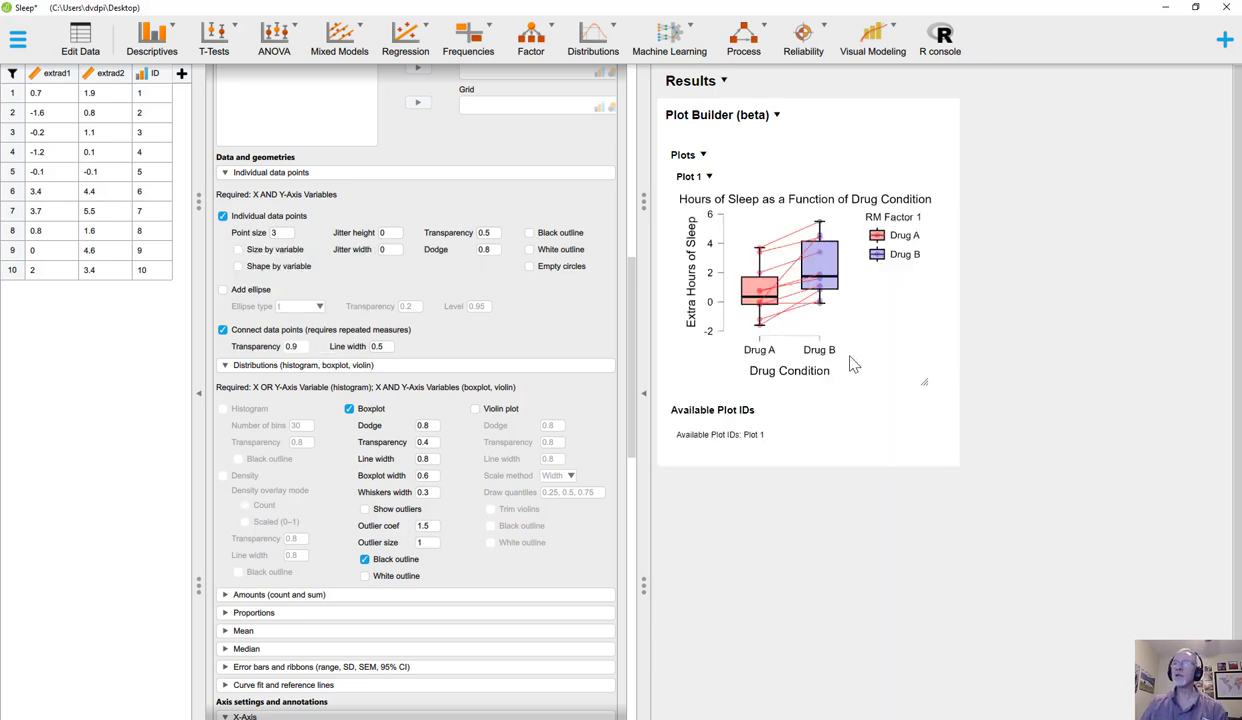
Step: Enlarge Plot 1 so its full title and legend fit, and set the connecting lines' width to 0.8
{"action": "left_click_drag", "start_coordinate": [923, 383], "coordinate": [1150, 603]}
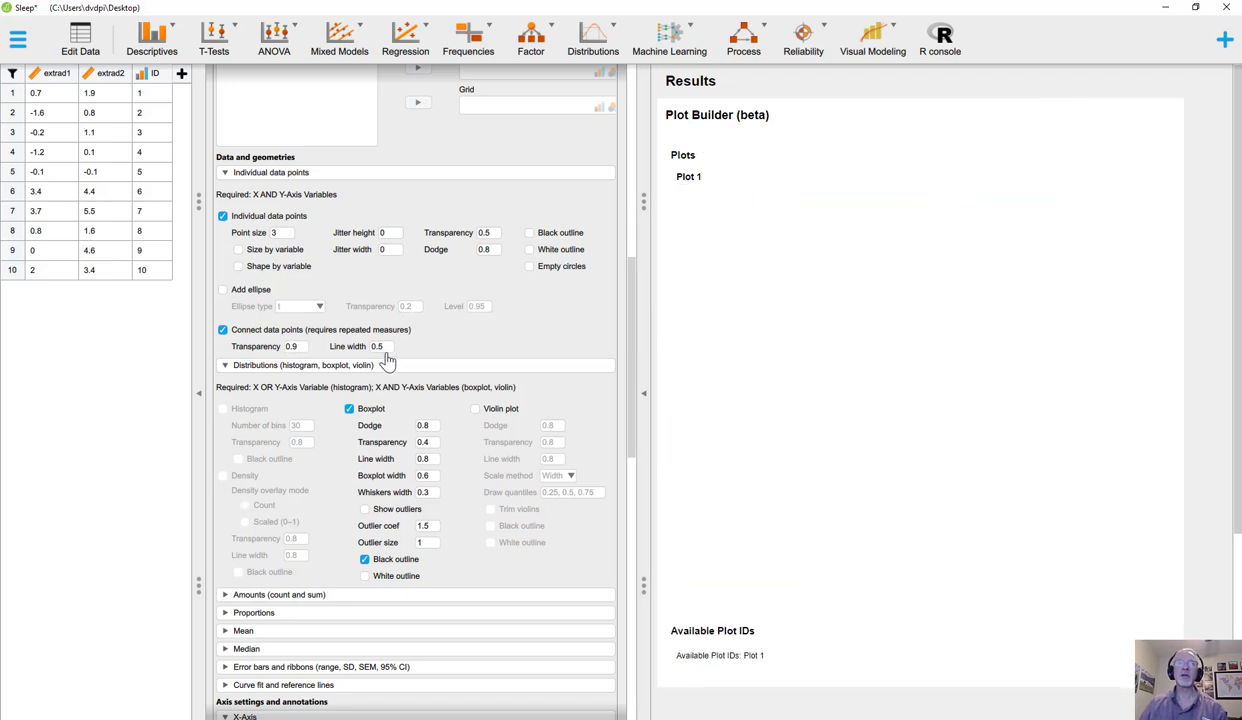
{"action": "key", "text": "BackSpace"}
{"action": "type", "text": "8"}
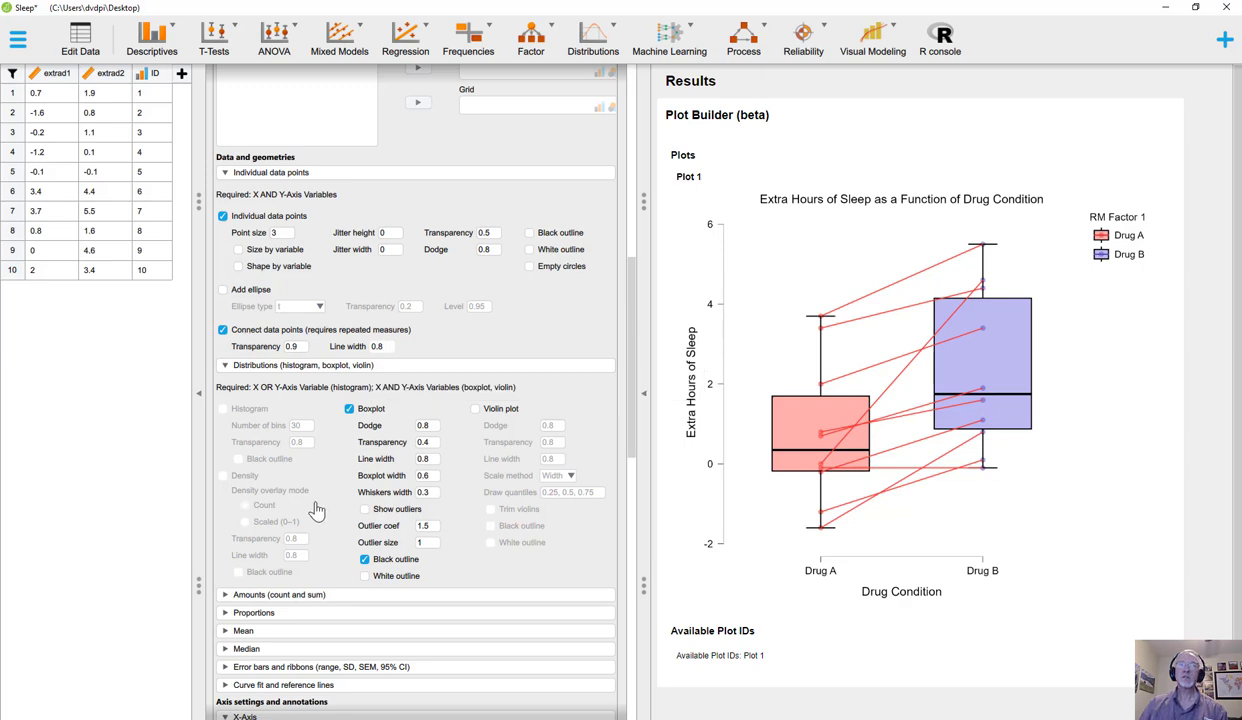
{"action": "scroll", "coordinate": [555, 350], "scroll_direction": "down", "scroll_amount": 10}
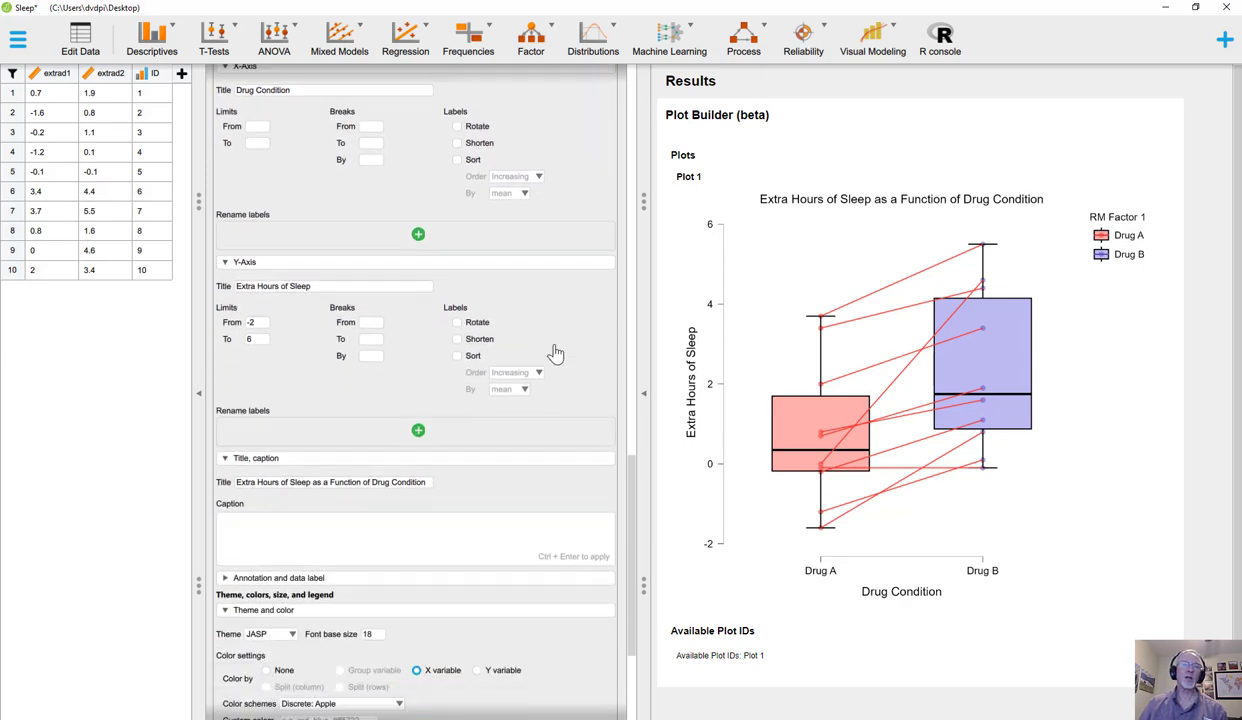
{"action": "scroll", "coordinate": [555, 353], "scroll_direction": "down", "scroll_amount": 4}
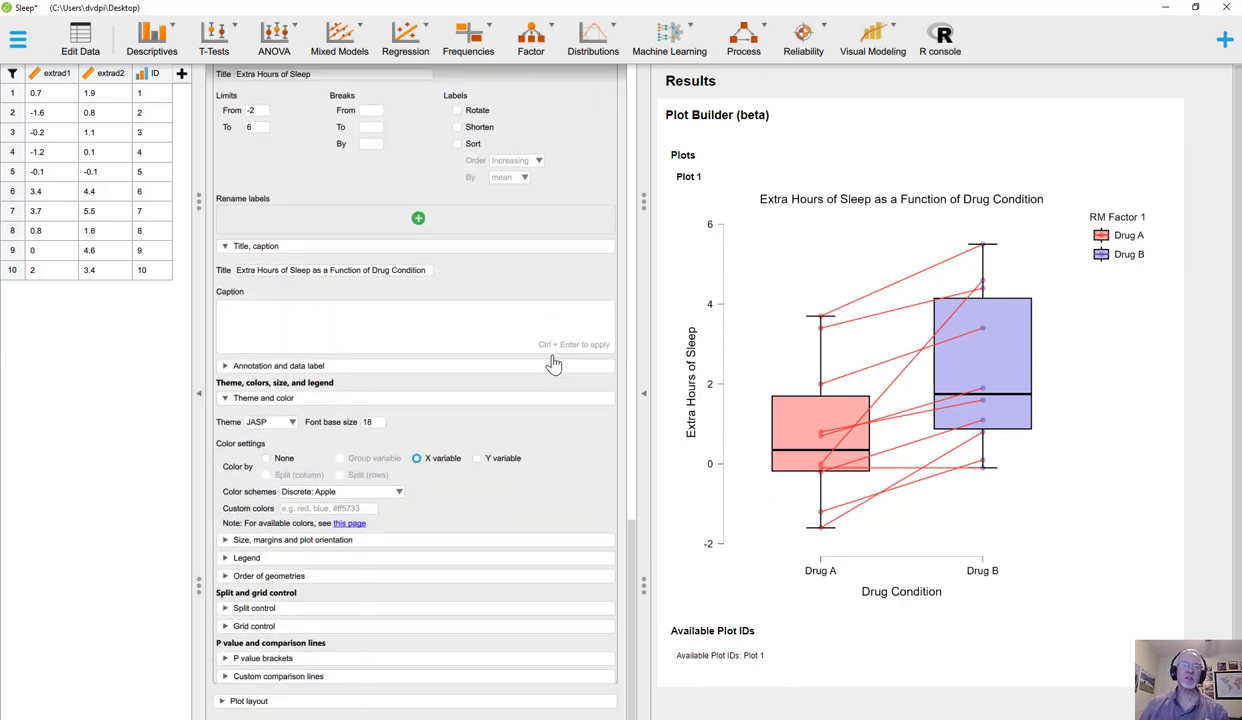
{"action": "scroll", "coordinate": [553, 365], "scroll_direction": "up", "scroll_amount": 20}
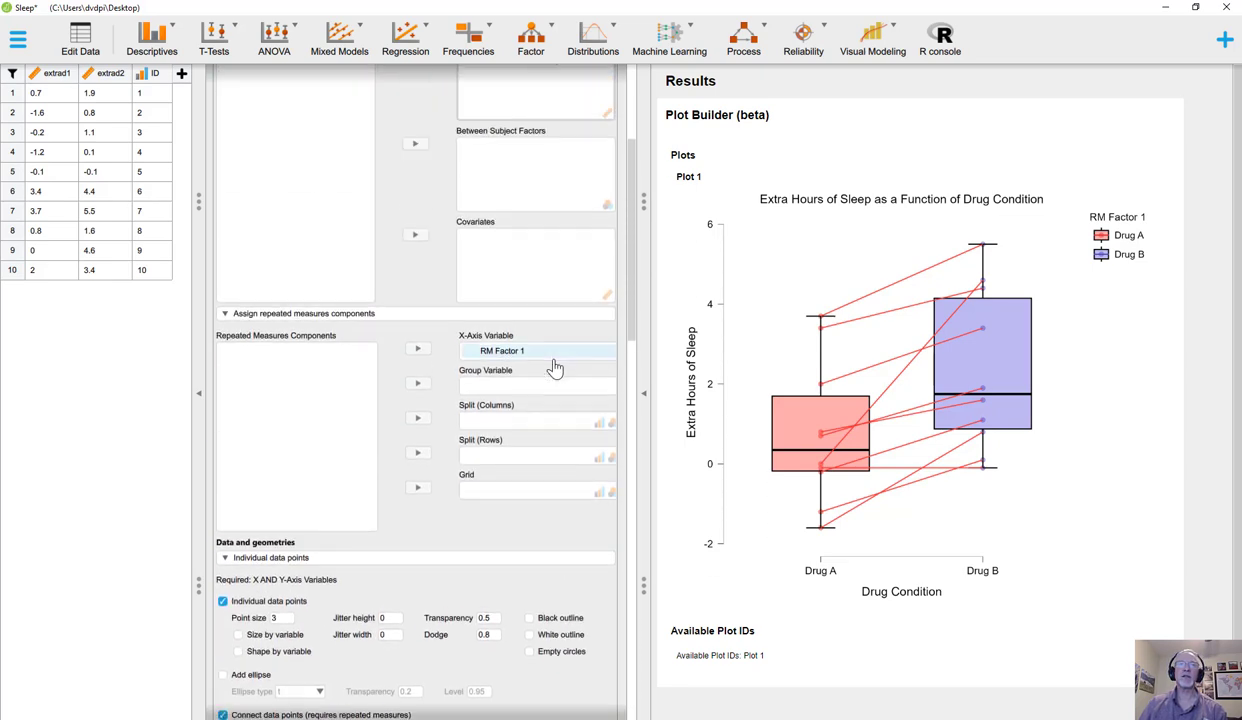